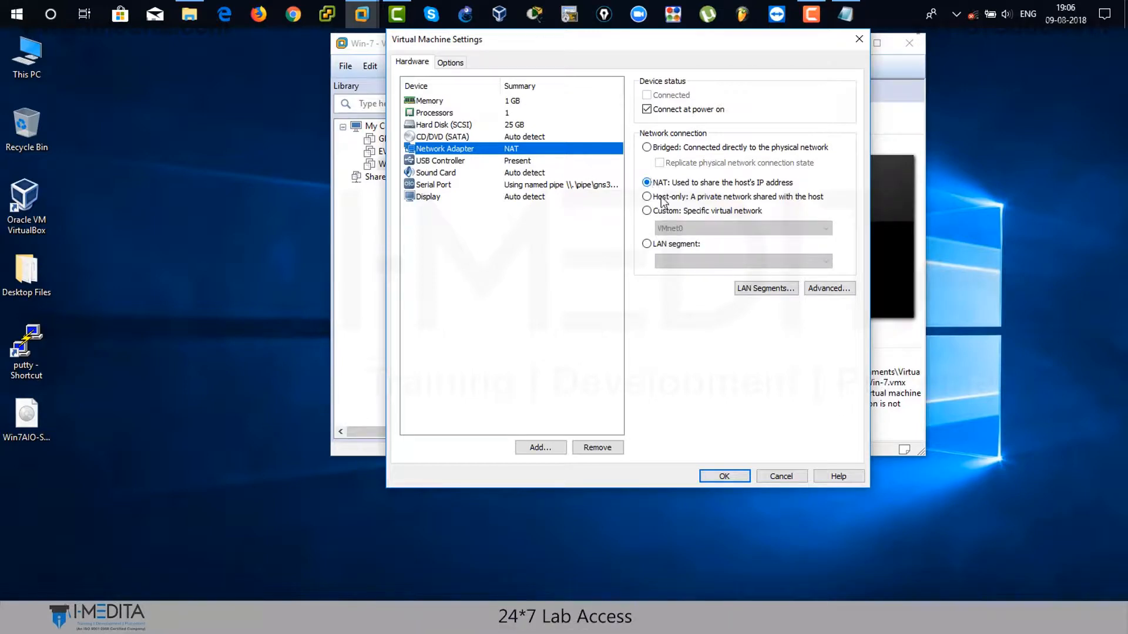
- Set the Win-7 virtual machine's network adapter to the custom virtual network VMnet1 (Host-only)
left_click(647, 211)
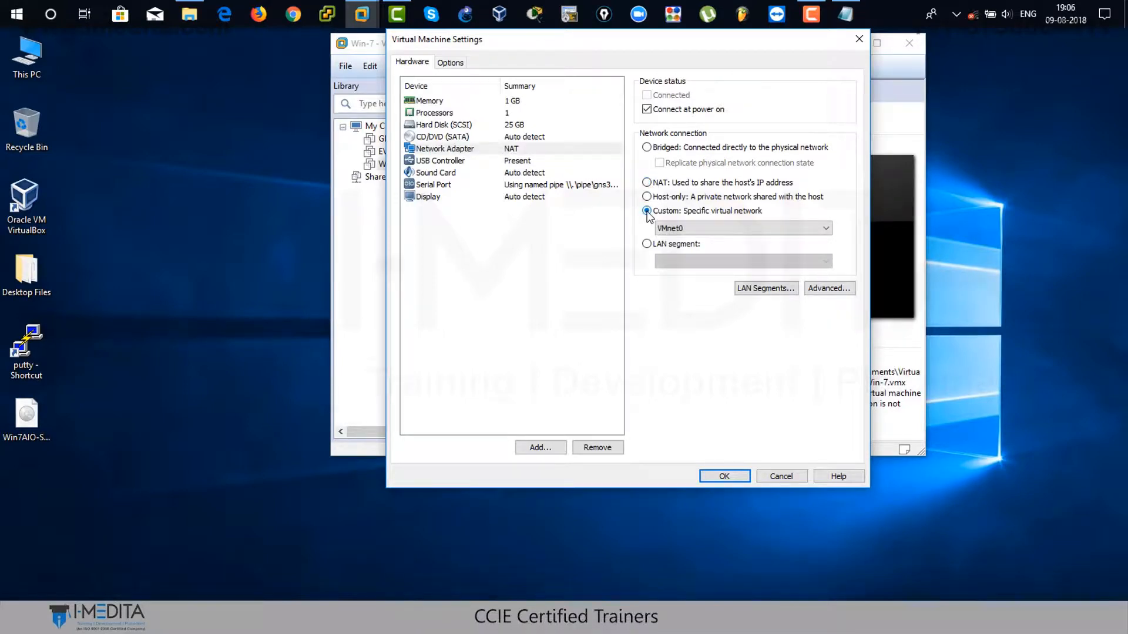
left_click(682, 228)
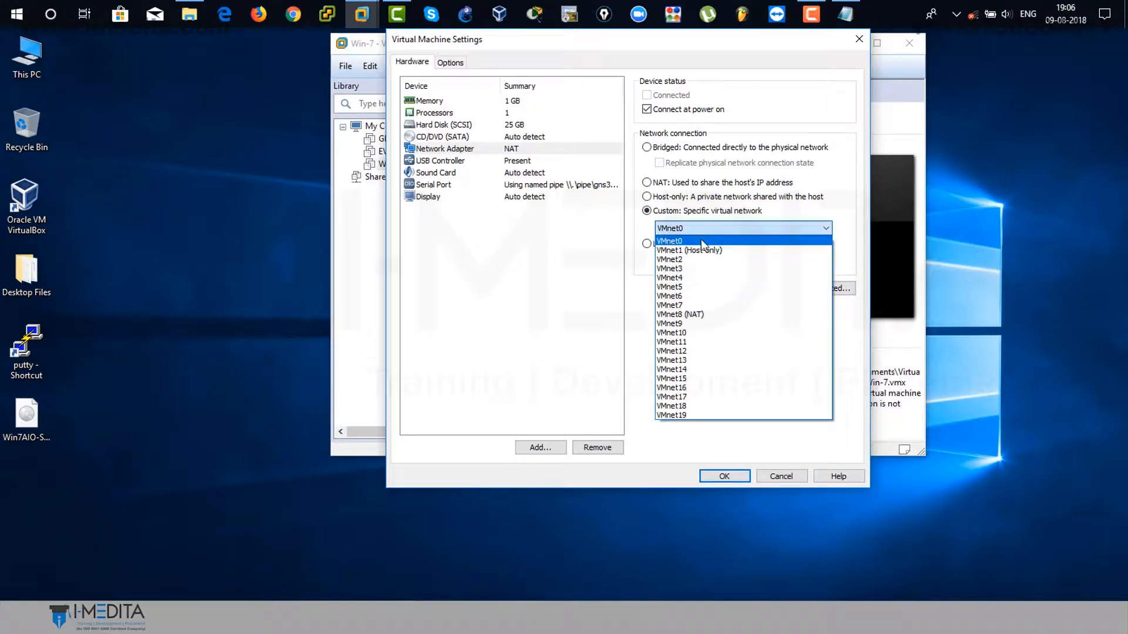
left_click(700, 250)
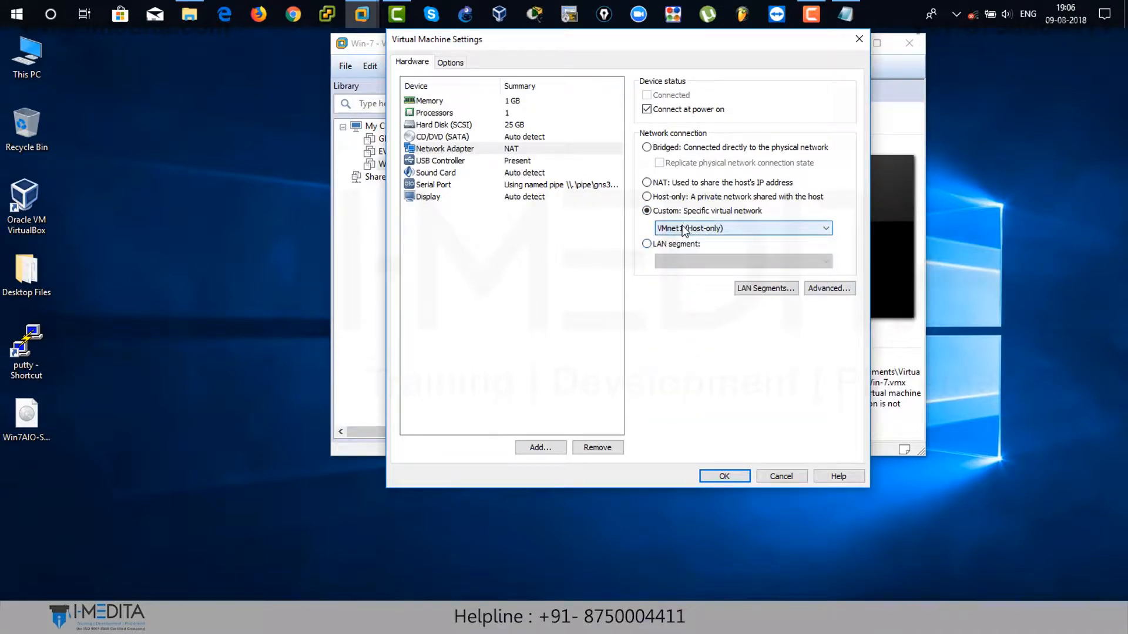
left_click(733, 473)
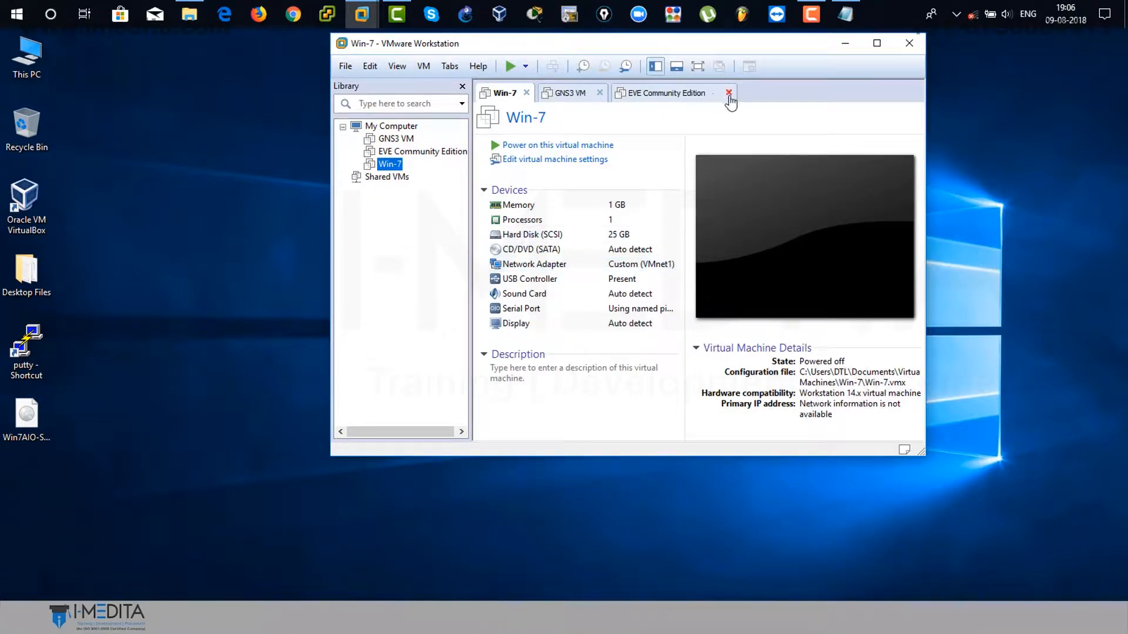
- Close VMware Workstation and launch GNS3, minimizing the GNS3 VM window that opens with it
left_click(909, 43)
left_click(462, 20)
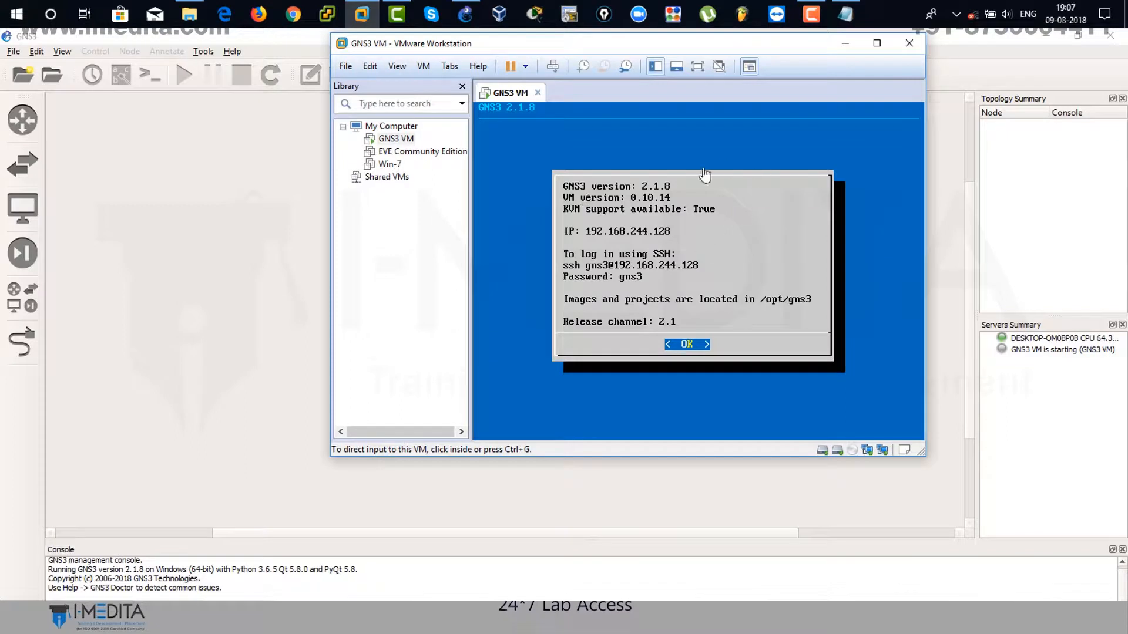
left_click(845, 43)
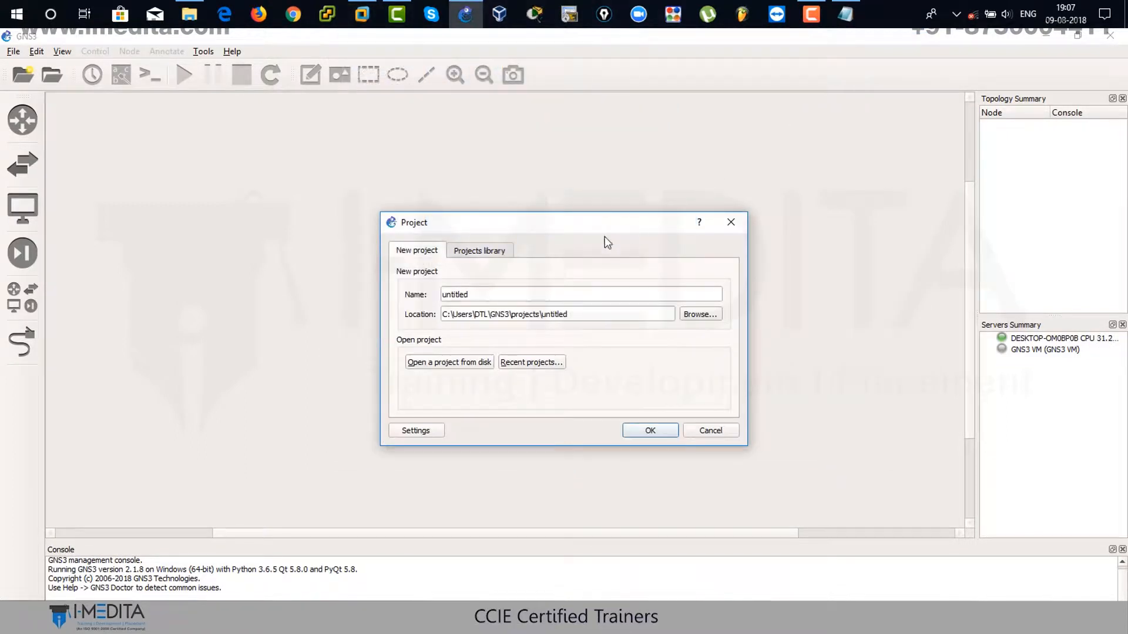
- Create a new GNS3 project named VM in the default location
left_click(527, 292)
type("asd")
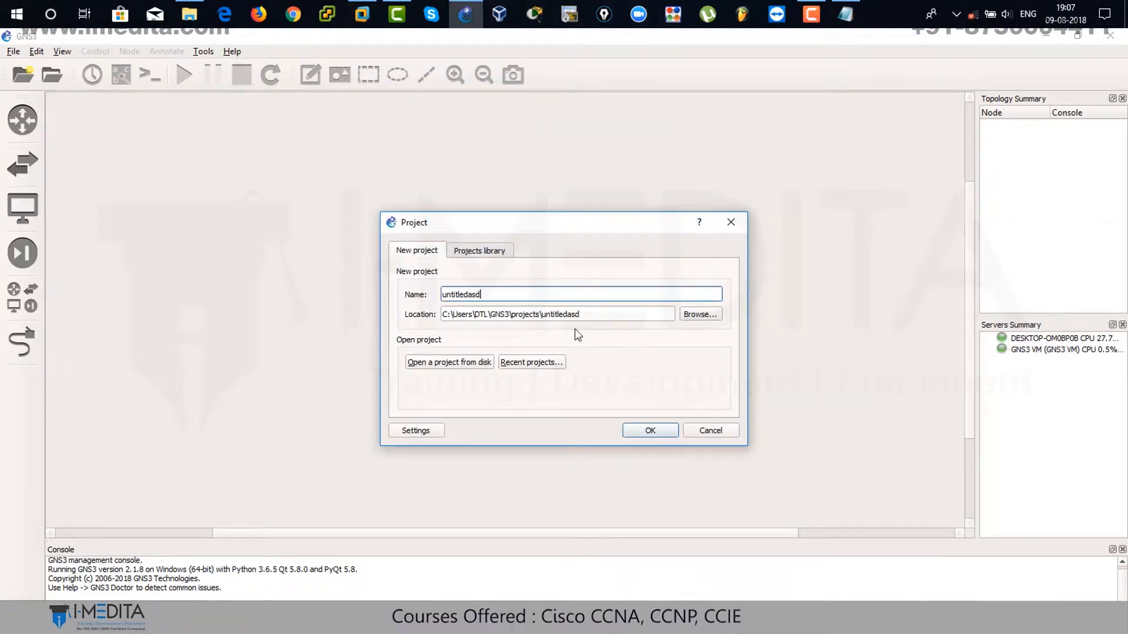
double_click(488, 294)
type("V")
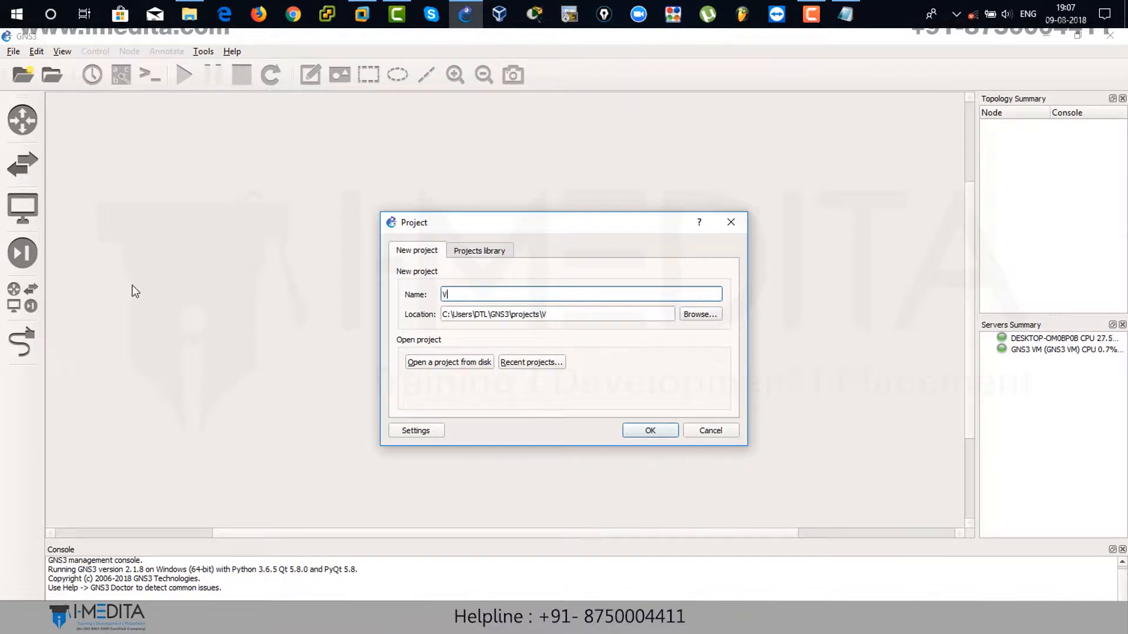
type("M")
left_click(655, 433)
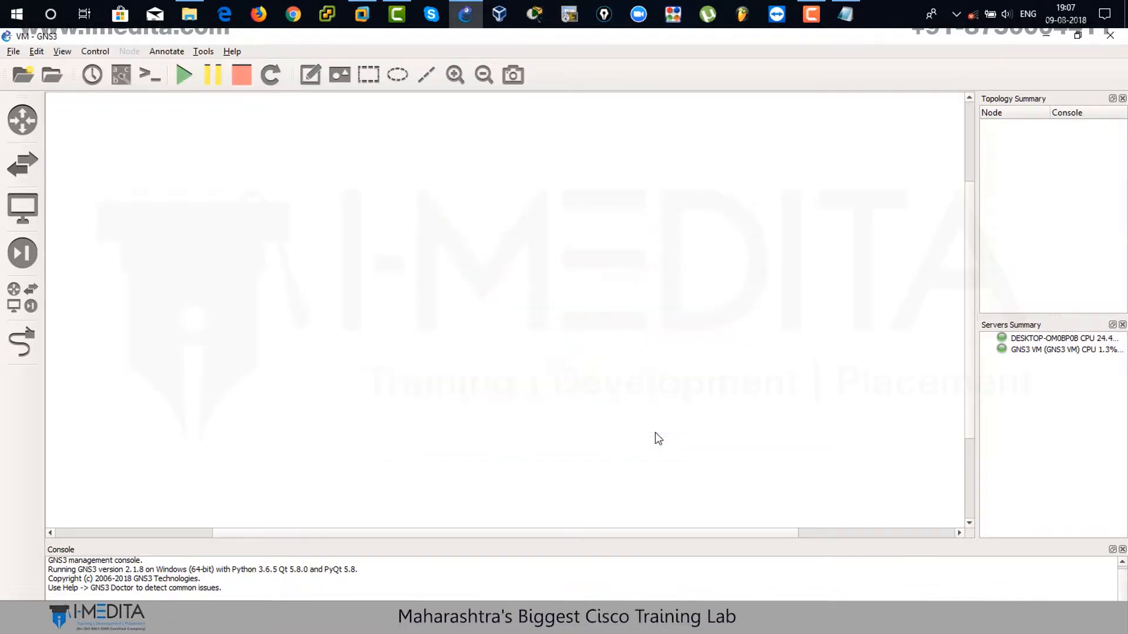
- Add a VMware VM template for Win-7 that runs on the local computer in the GNS3 preferences
left_click(36, 51)
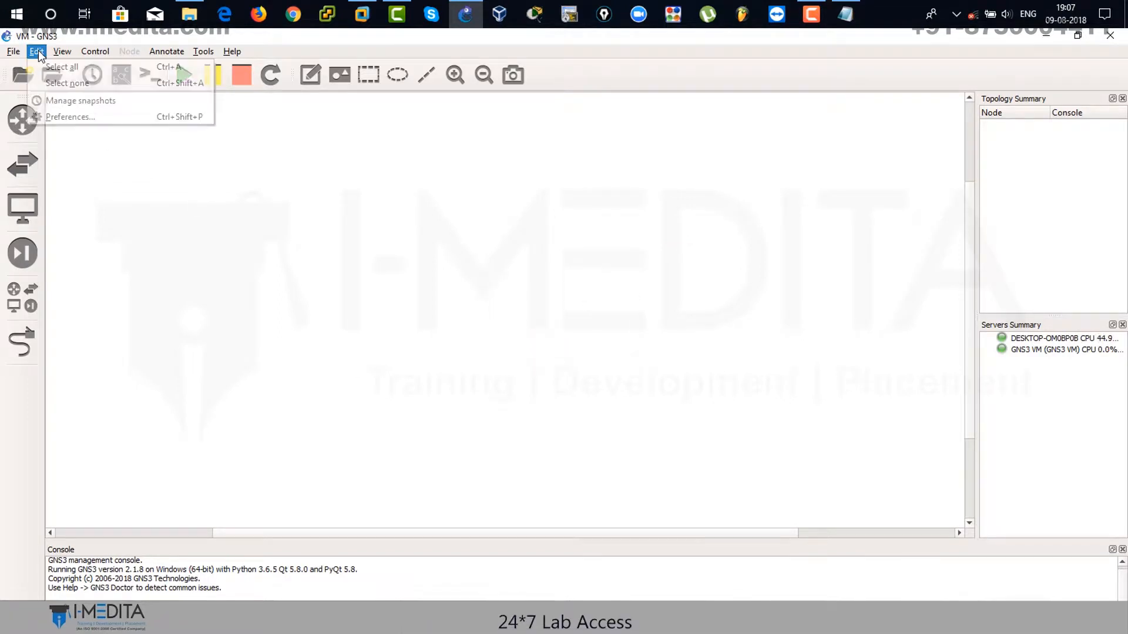
left_click(108, 117)
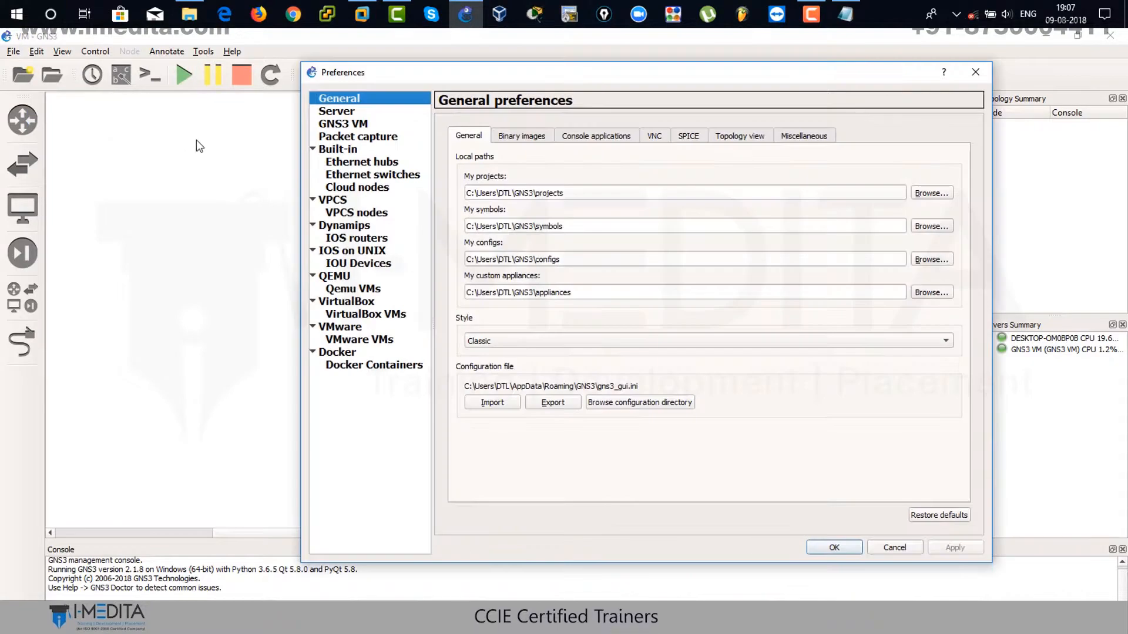
left_click(365, 340)
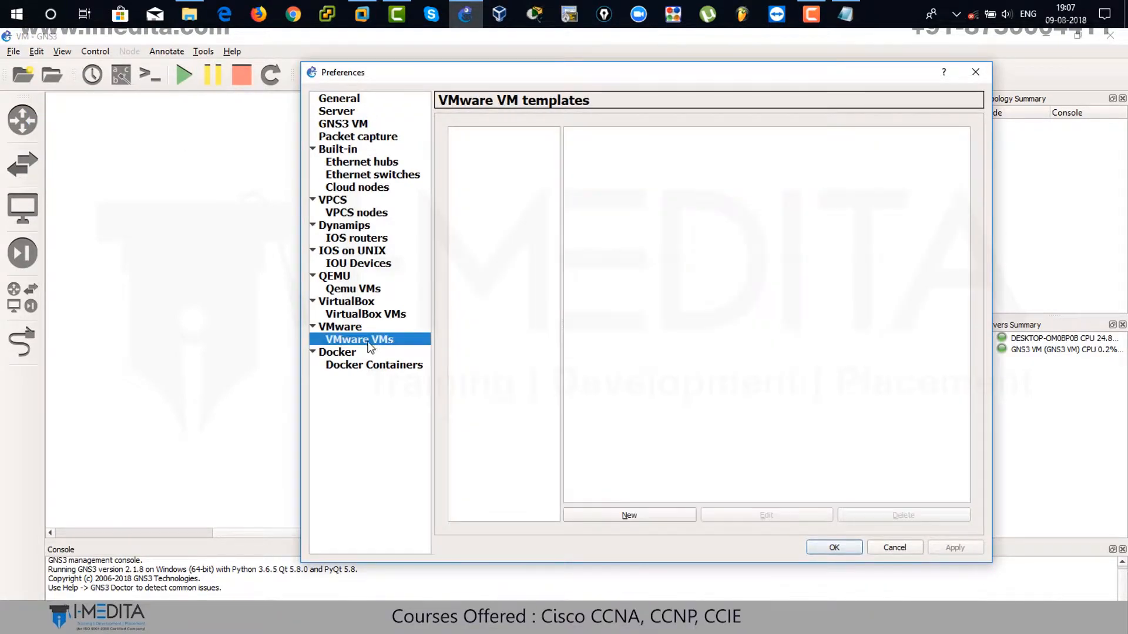
left_click(639, 514)
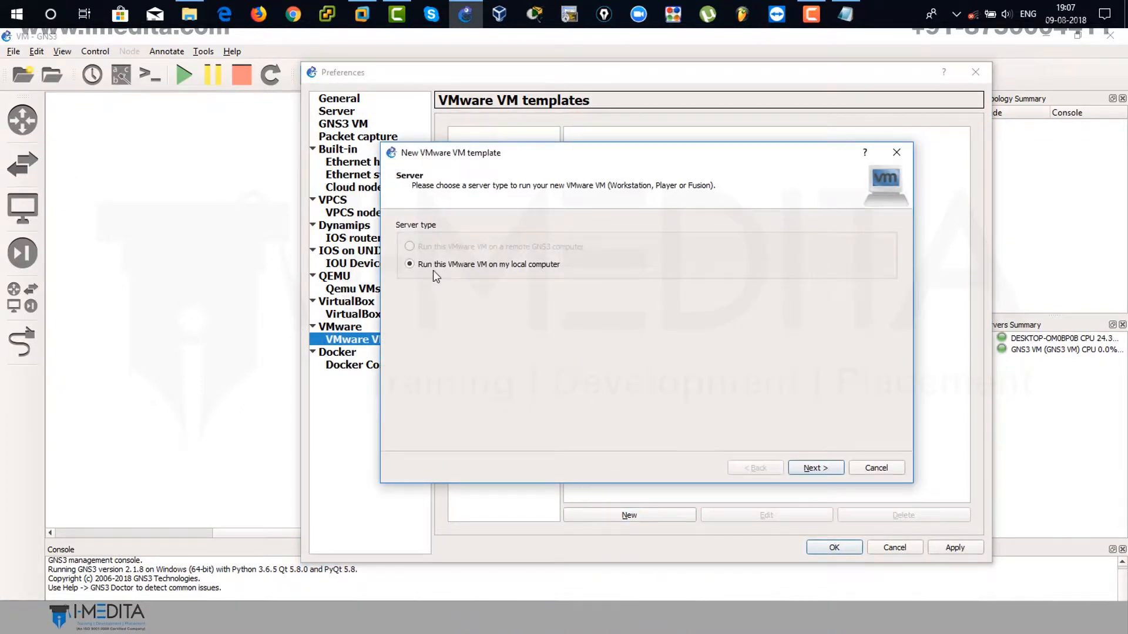
left_click(819, 469)
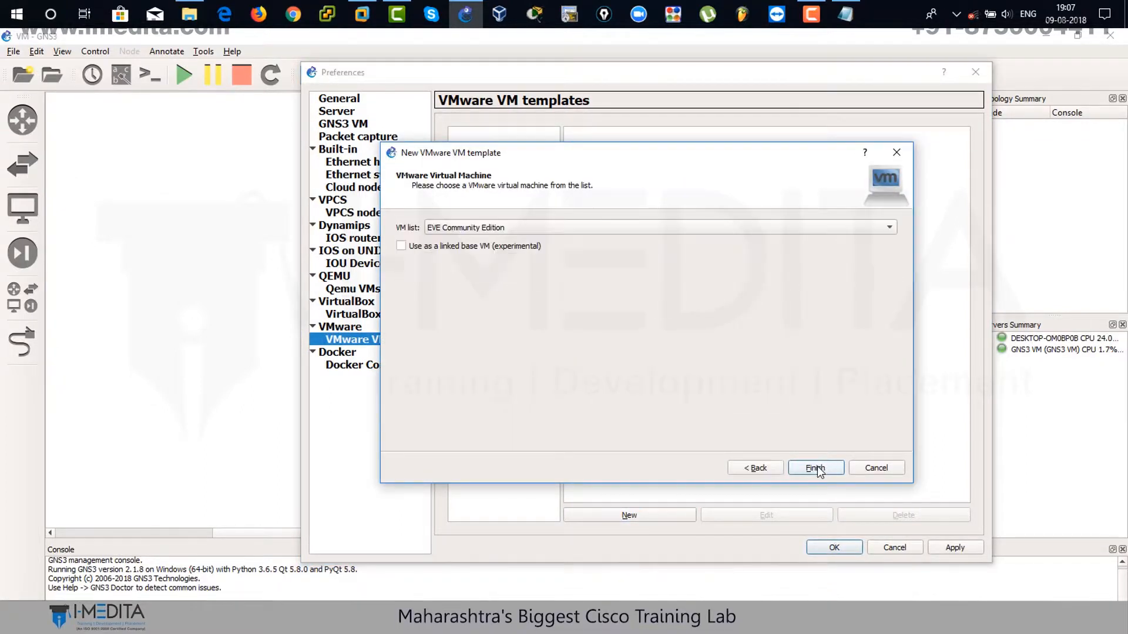
left_click(535, 225)
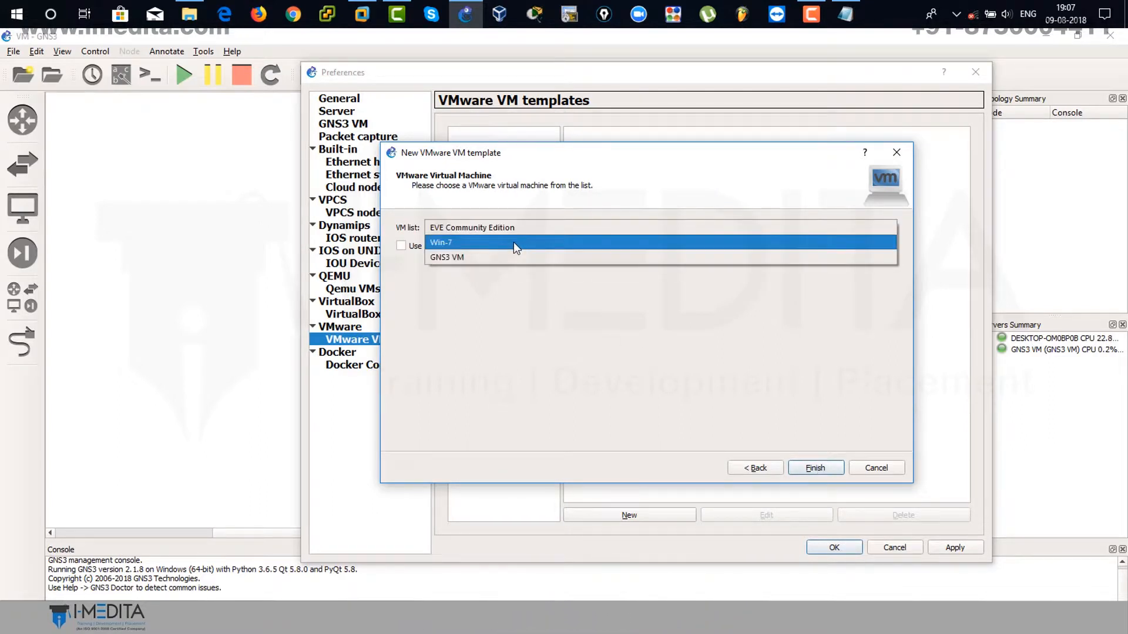
left_click(520, 242)
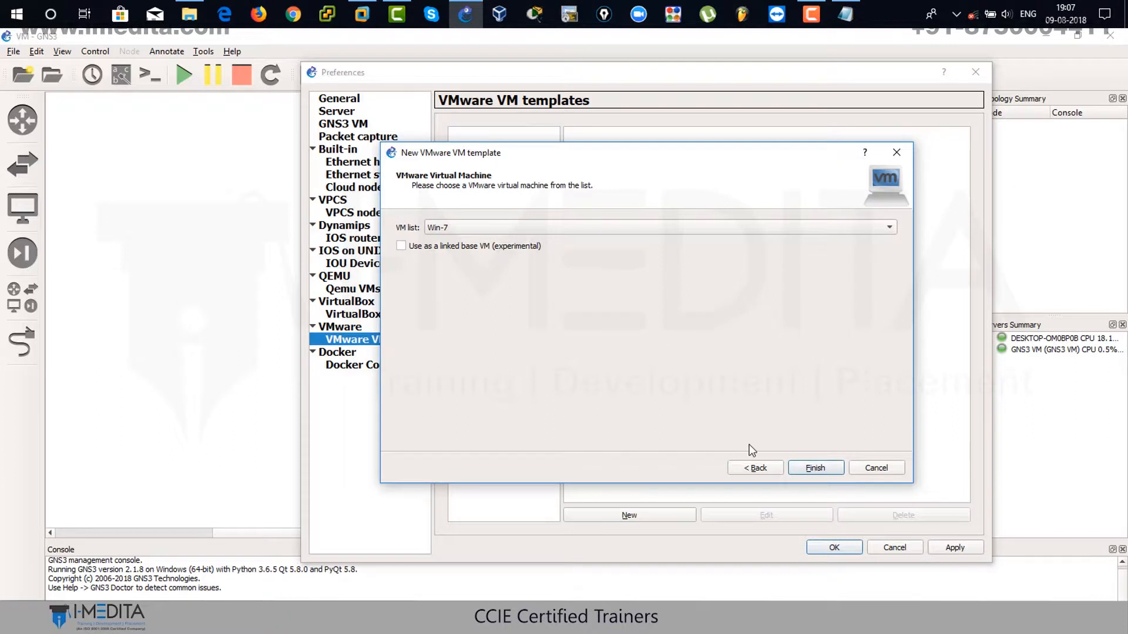
left_click(814, 468)
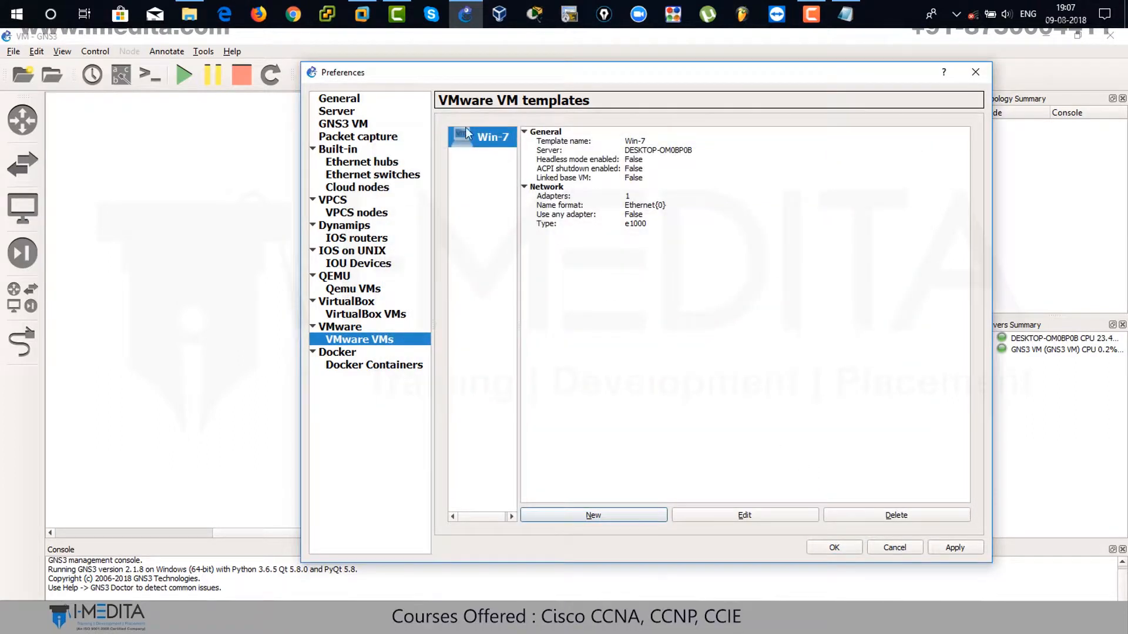
- Configure the Win-7 template with ACPI shutdown, adapter type e1000 and GNS3 override of non custom VMware adapters, and apply the preferences
left_click(508, 144)
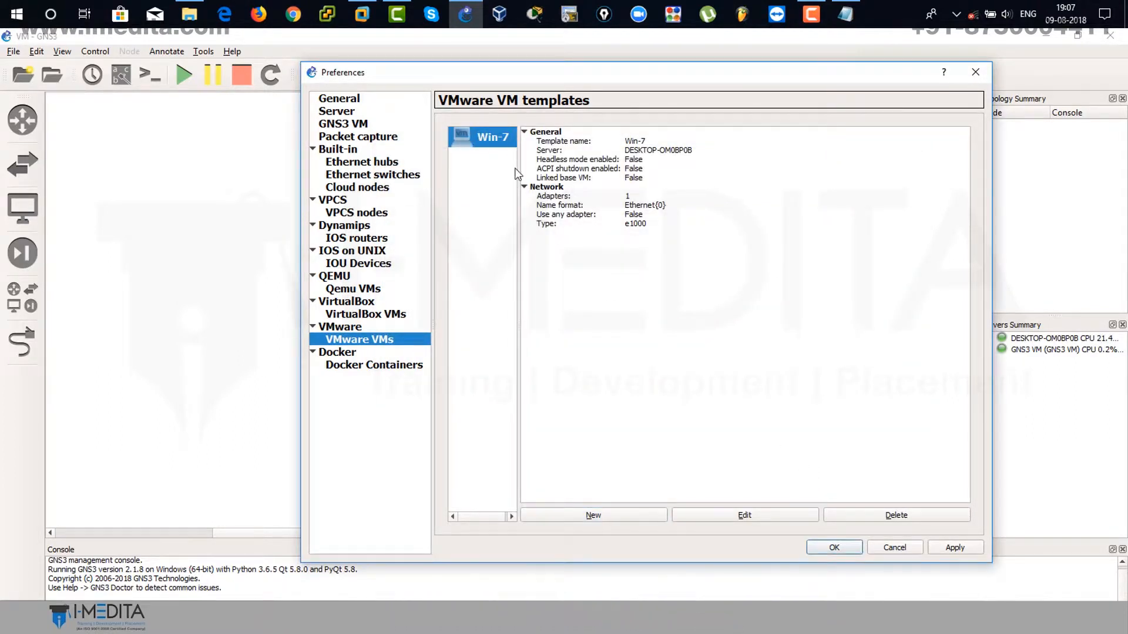
left_click(758, 517)
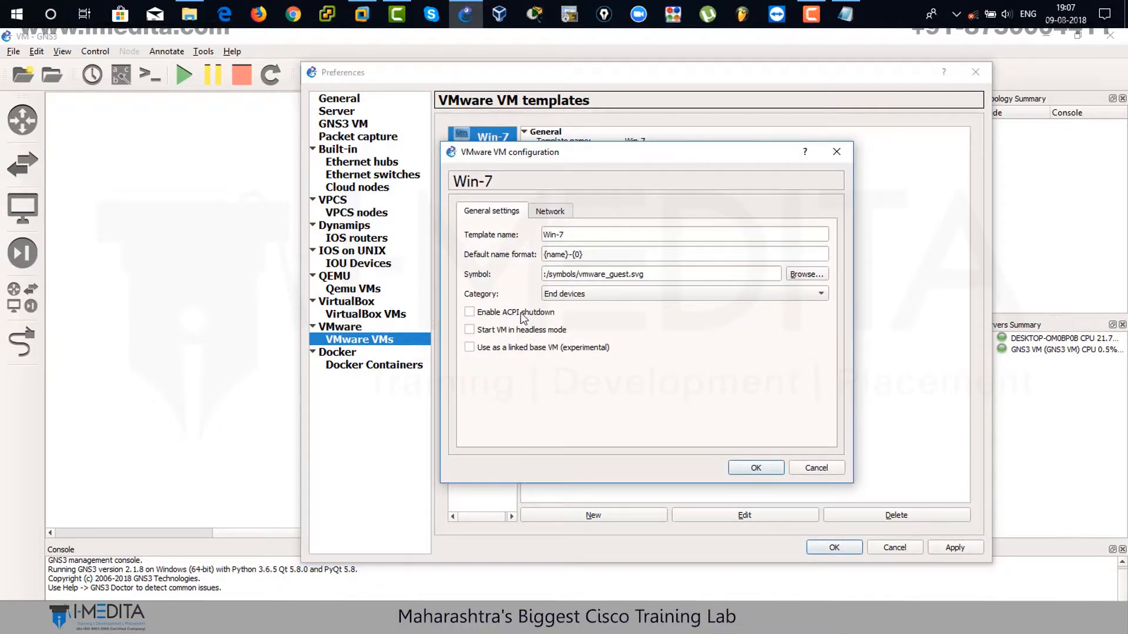
left_click(551, 211)
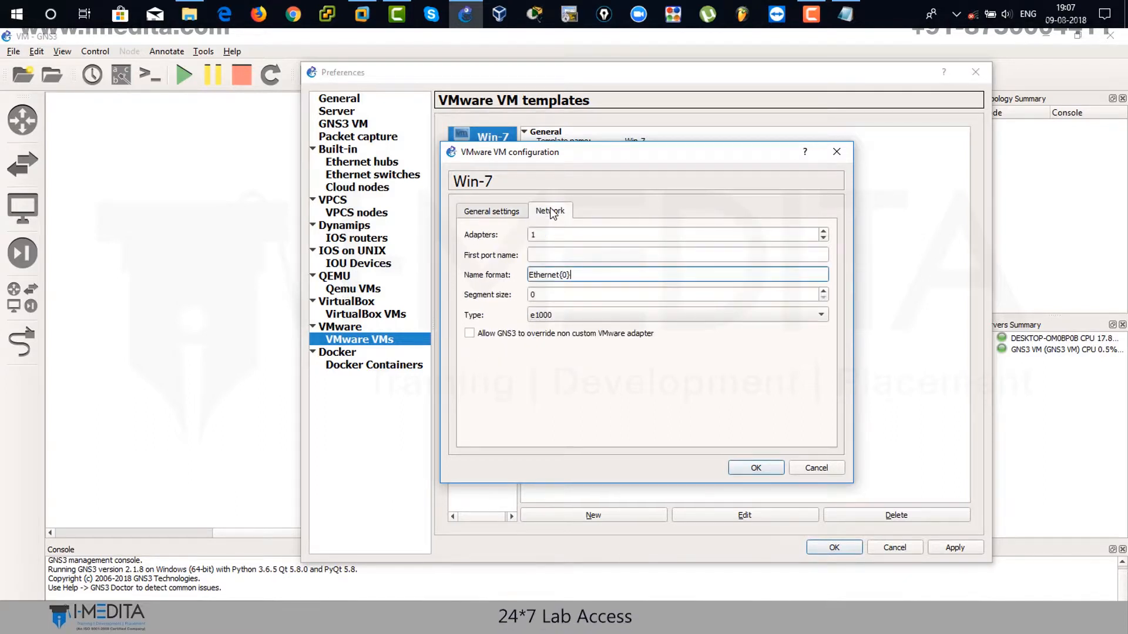
left_click(478, 333)
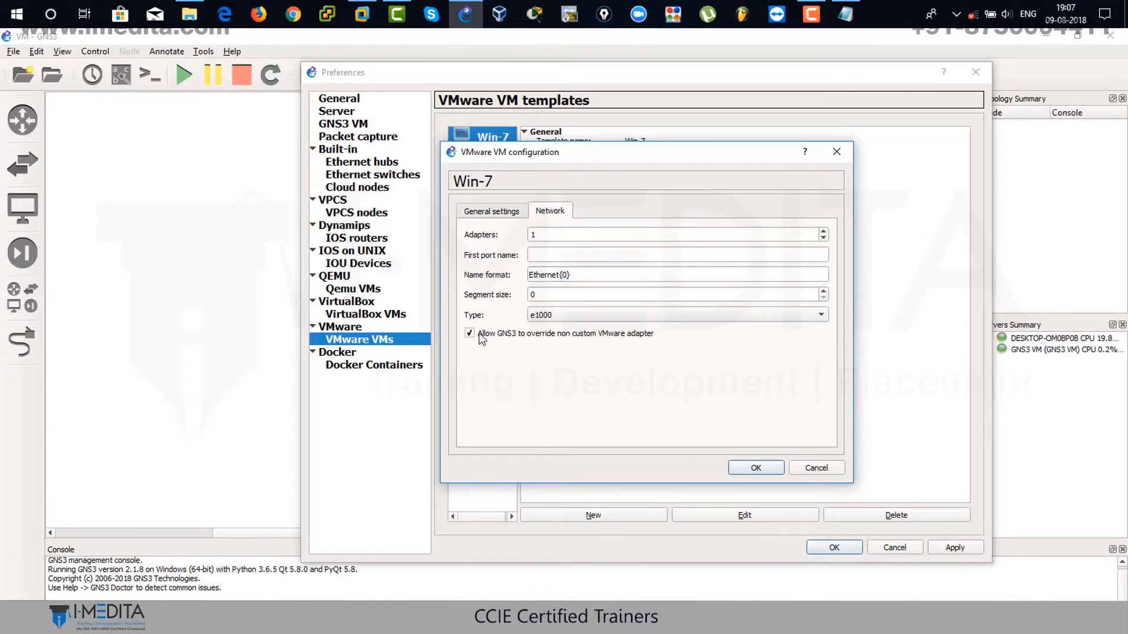
left_click(573, 315)
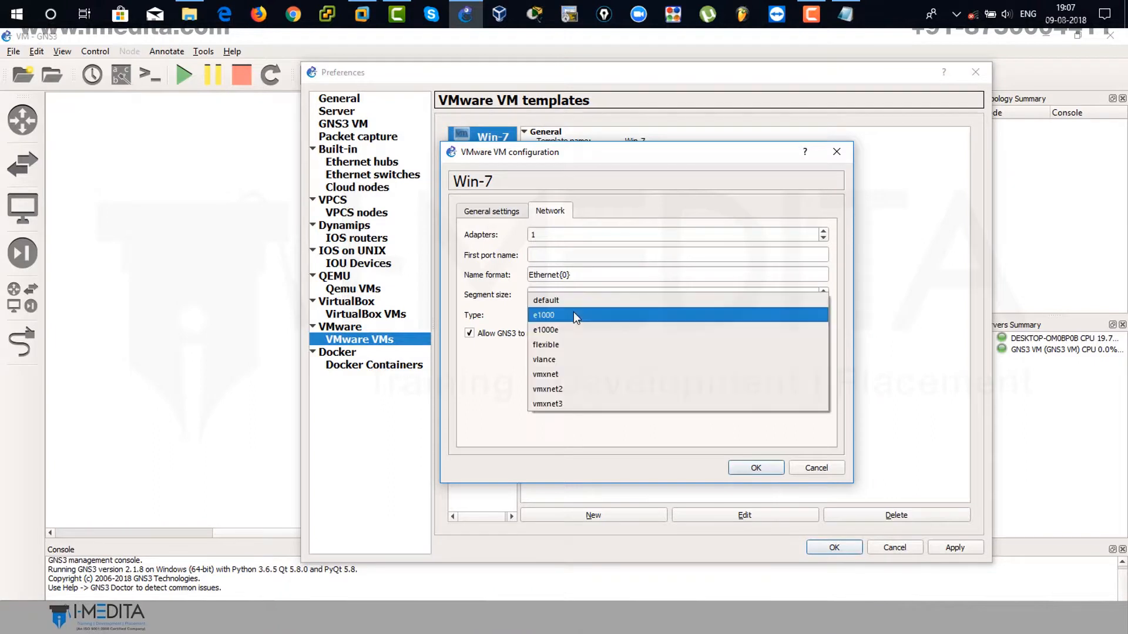
left_click(560, 317)
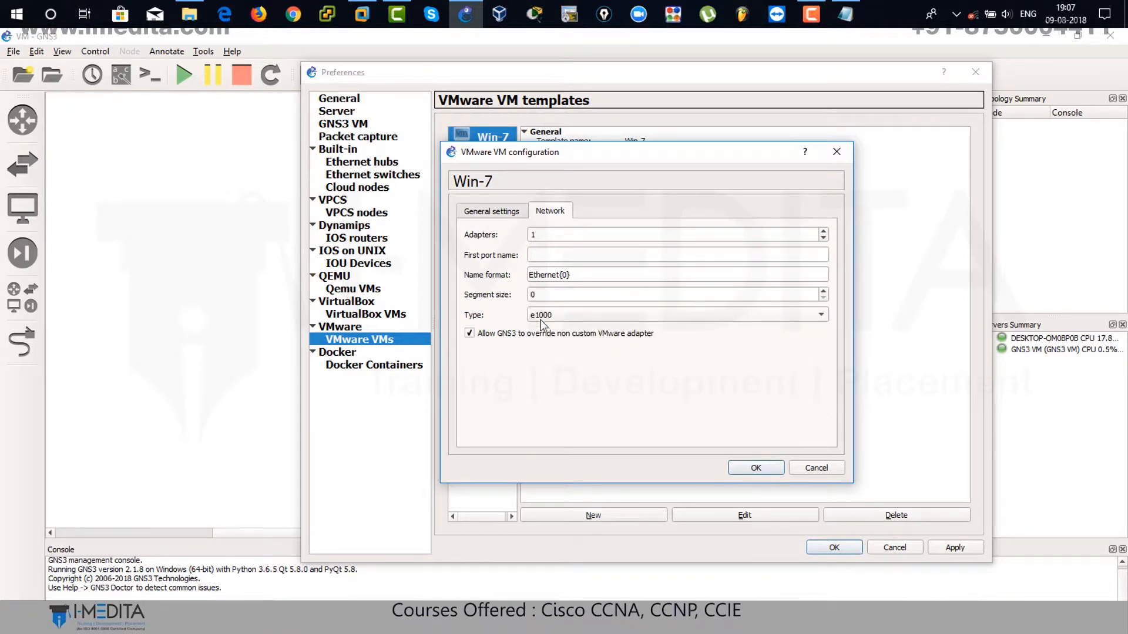
left_click(756, 468)
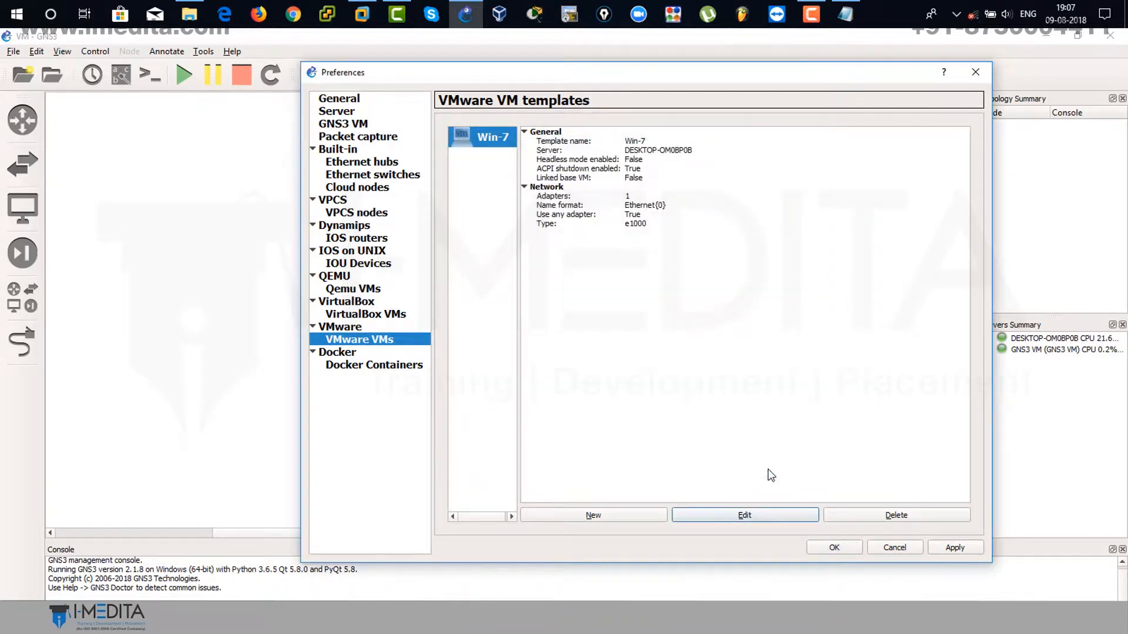
left_click(948, 546)
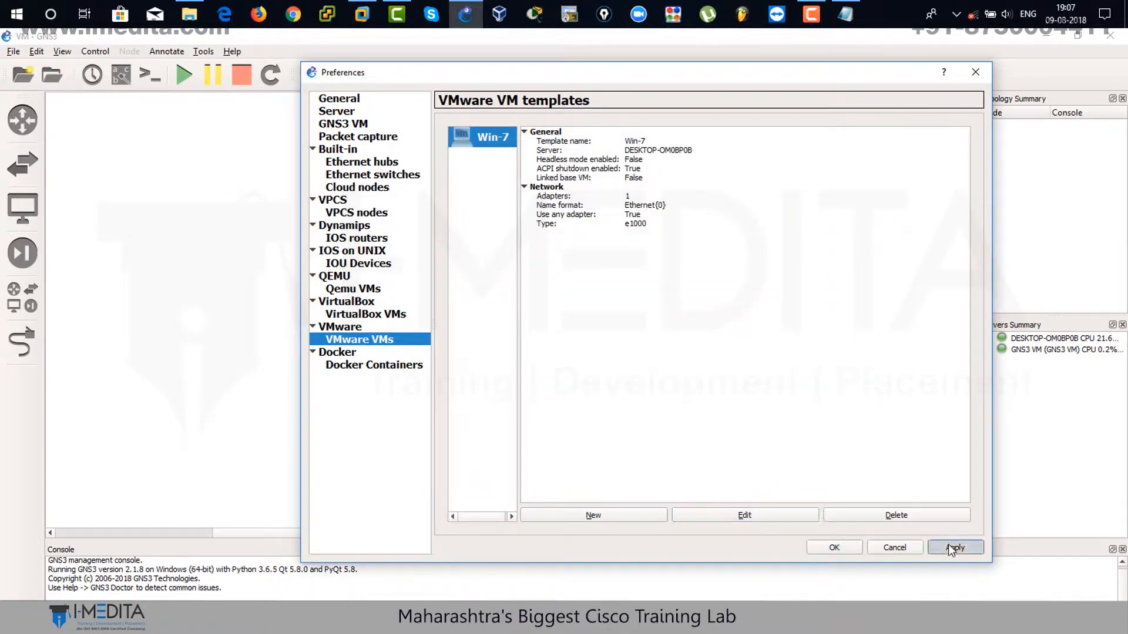
left_click(855, 546)
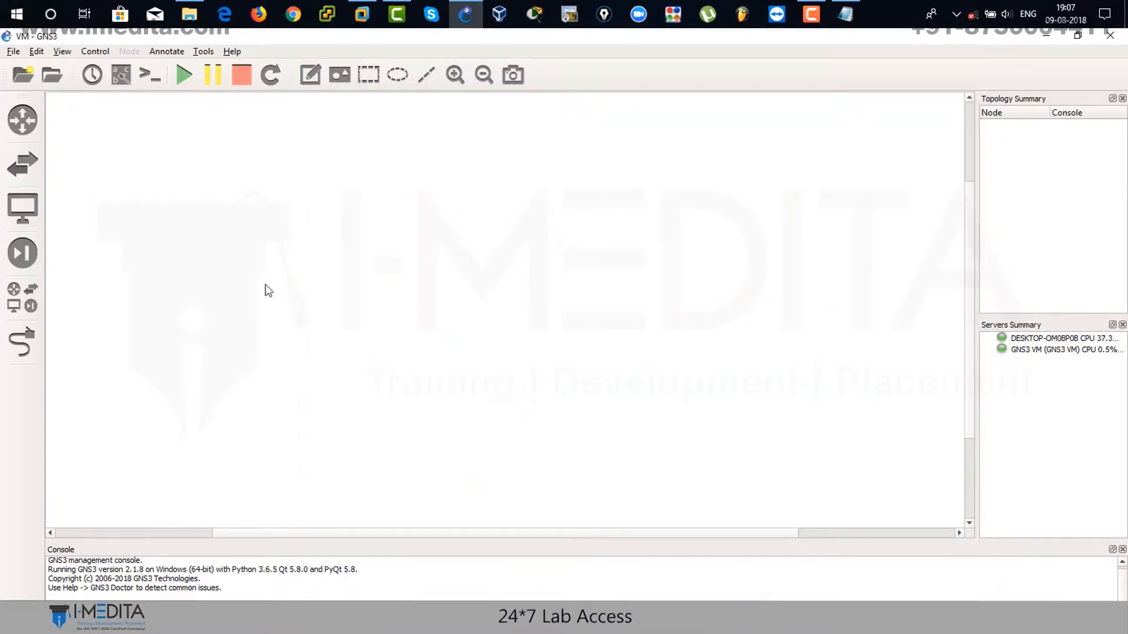
- Add a c3725 router to the upper part of the empty topology workspace
left_click(30, 125)
left_click(84, 157)
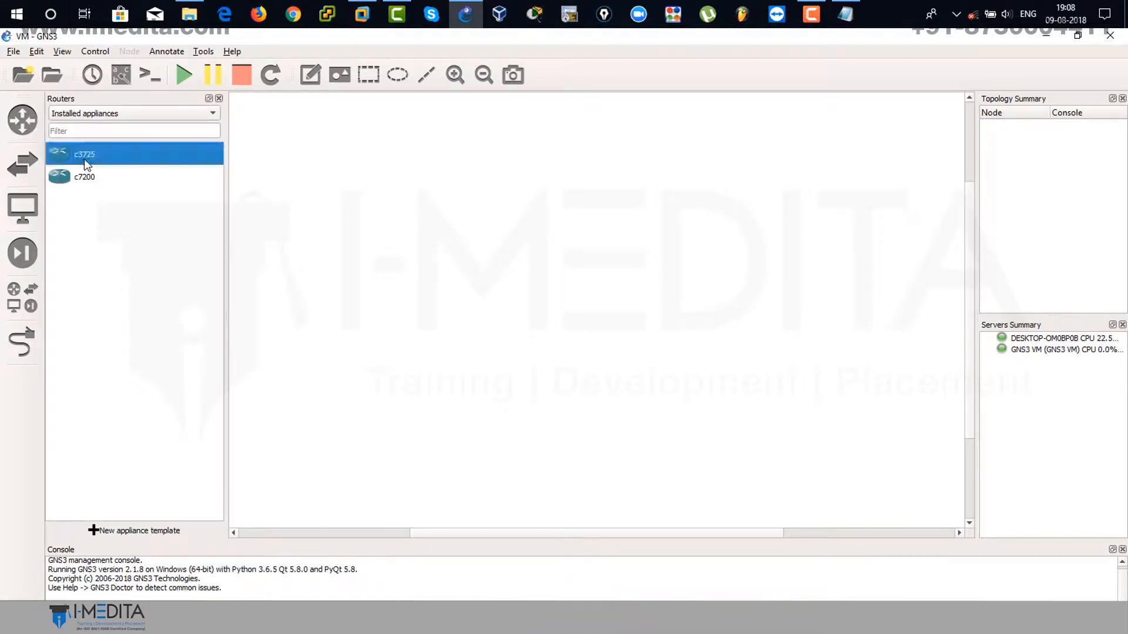
left_click_drag(69, 157, 381, 169)
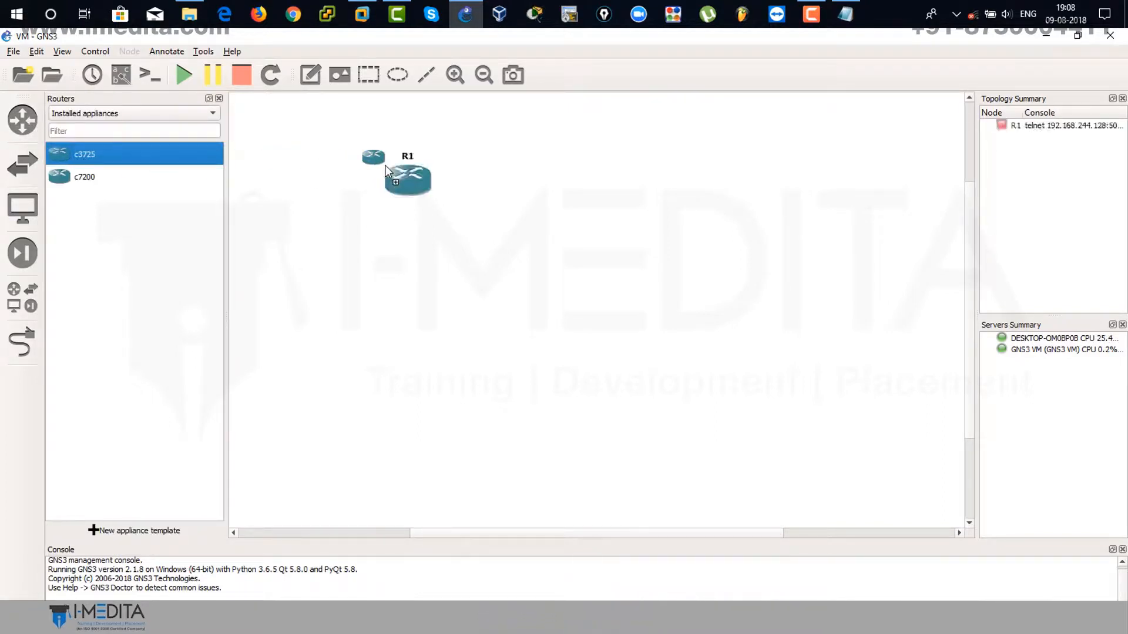
- Add an Ethernet switch on the DESKTOP-OM0BP0B server, rename it sw1 and align it below the router
left_click(23, 164)
left_click_drag(115, 225, 414, 297)
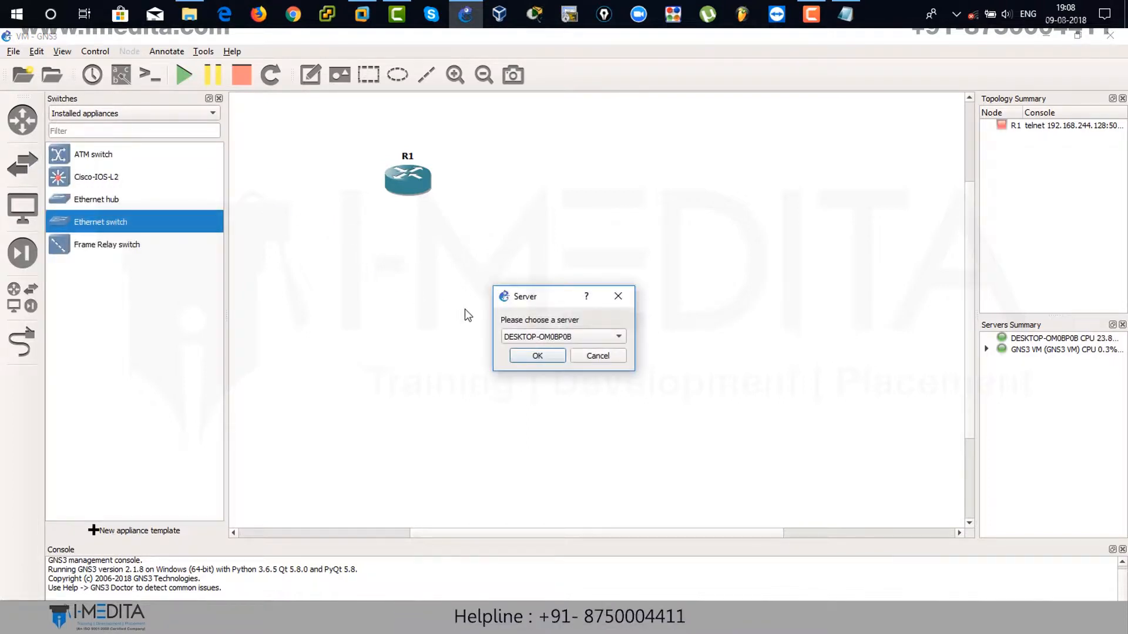
left_click(527, 355)
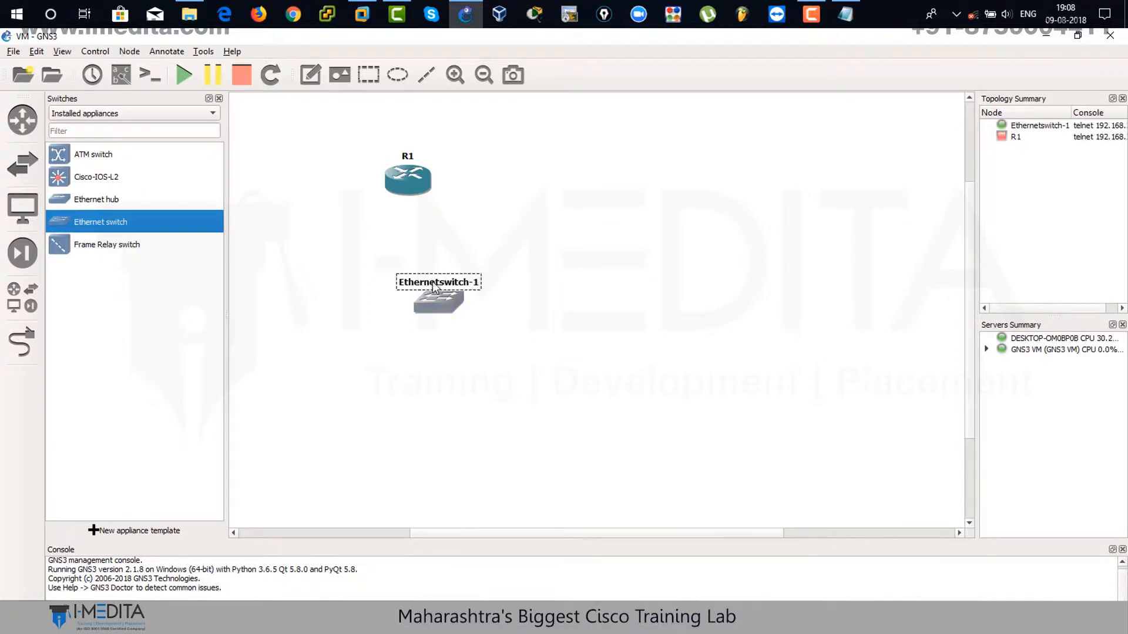
double_click(433, 287)
type("sw1")
left_click(530, 355)
left_click_drag(440, 311, 409, 304)
left_click(369, 272)
left_click(334, 298)
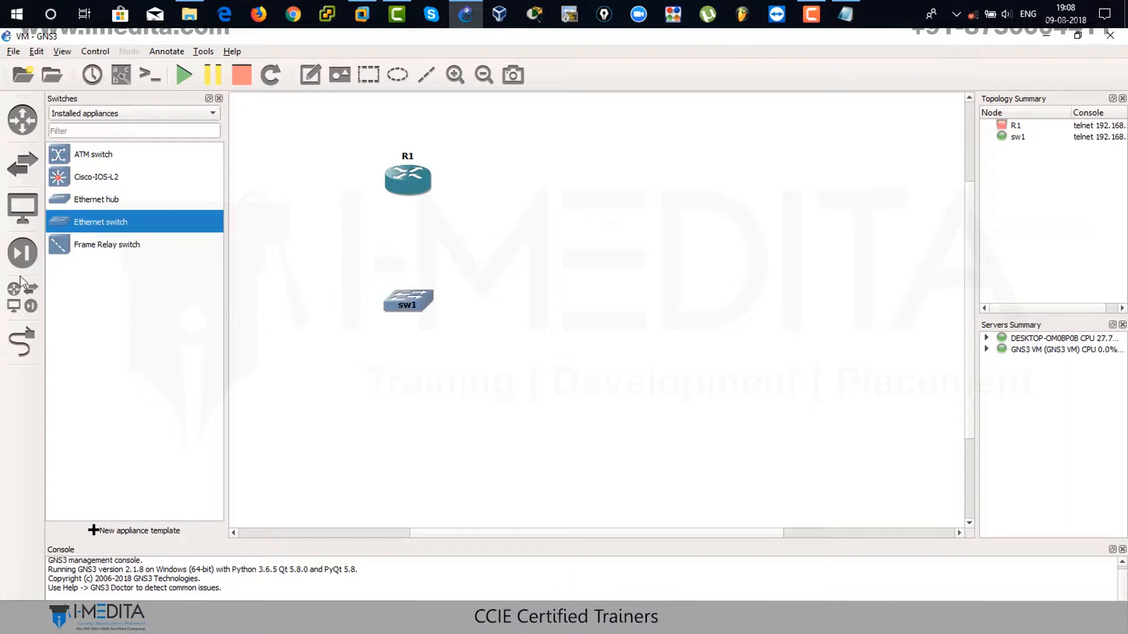
- Add the Win-7 VMware end device to the topology below switch sw1 and close the device list
left_click(22, 207)
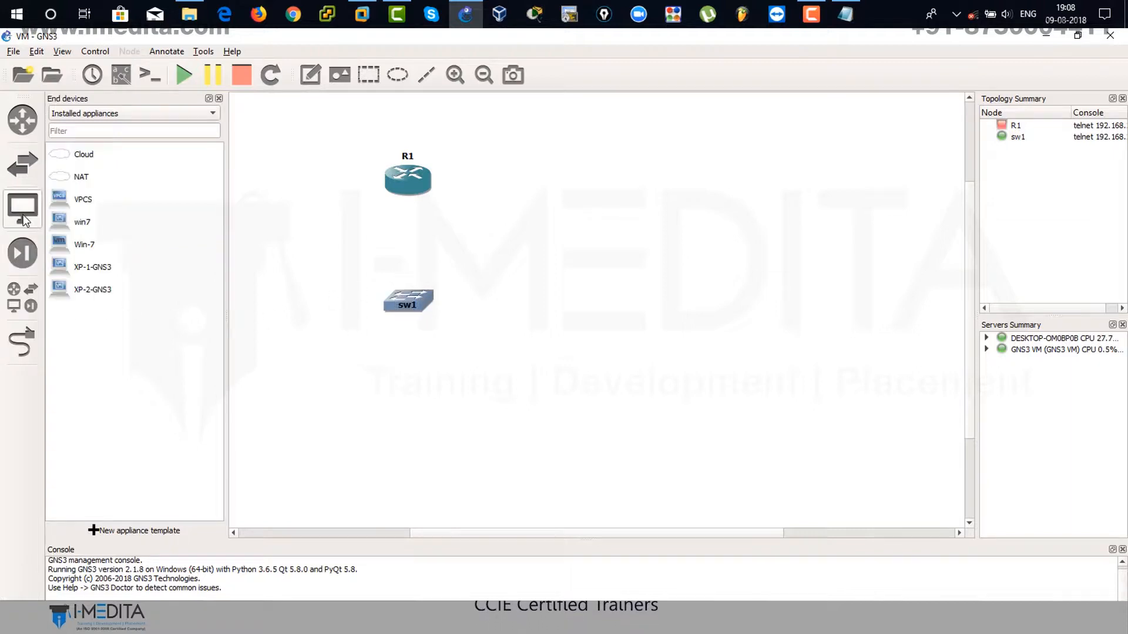
left_click(71, 250)
left_click_drag(85, 248, 404, 436)
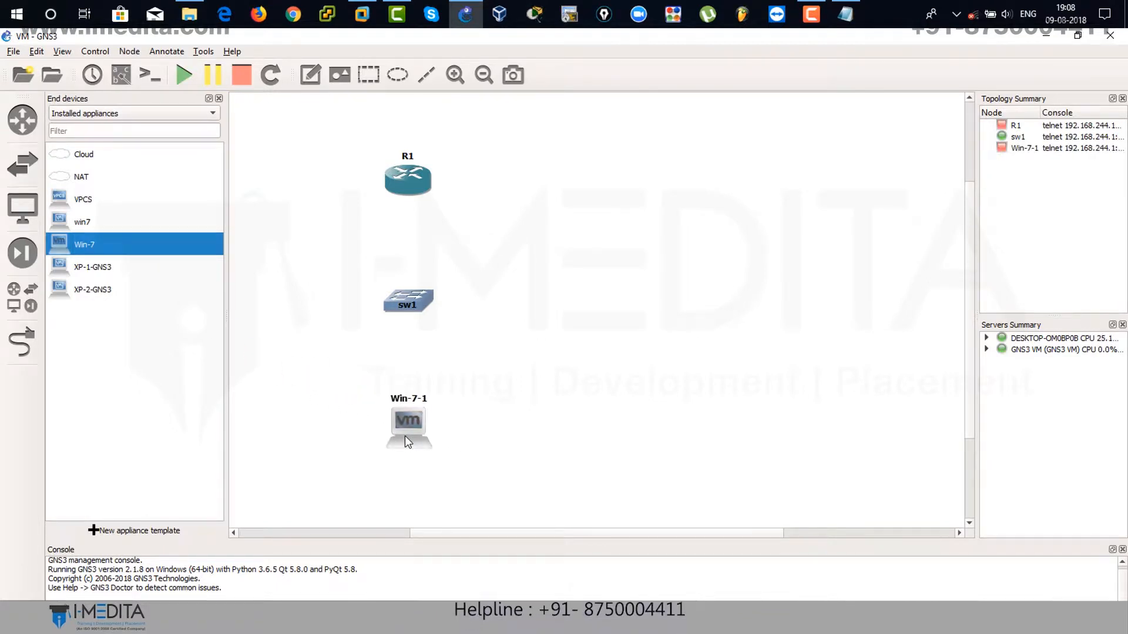
left_click(218, 98)
- Link router R1 to switch sw1
left_click(23, 347)
left_click(311, 182)
left_click(329, 189)
left_click(316, 292)
left_click(329, 300)
- Link the Win-7 virtual machine to switch sw1
left_click(317, 415)
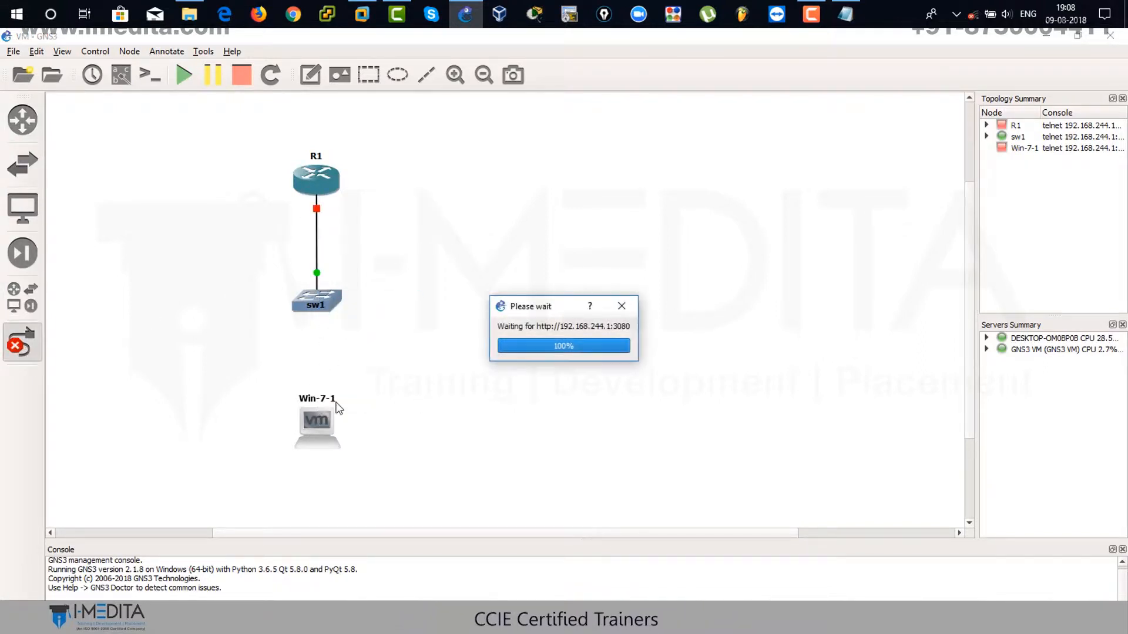
left_click(321, 422)
left_click(359, 430)
left_click(334, 298)
left_click(354, 325)
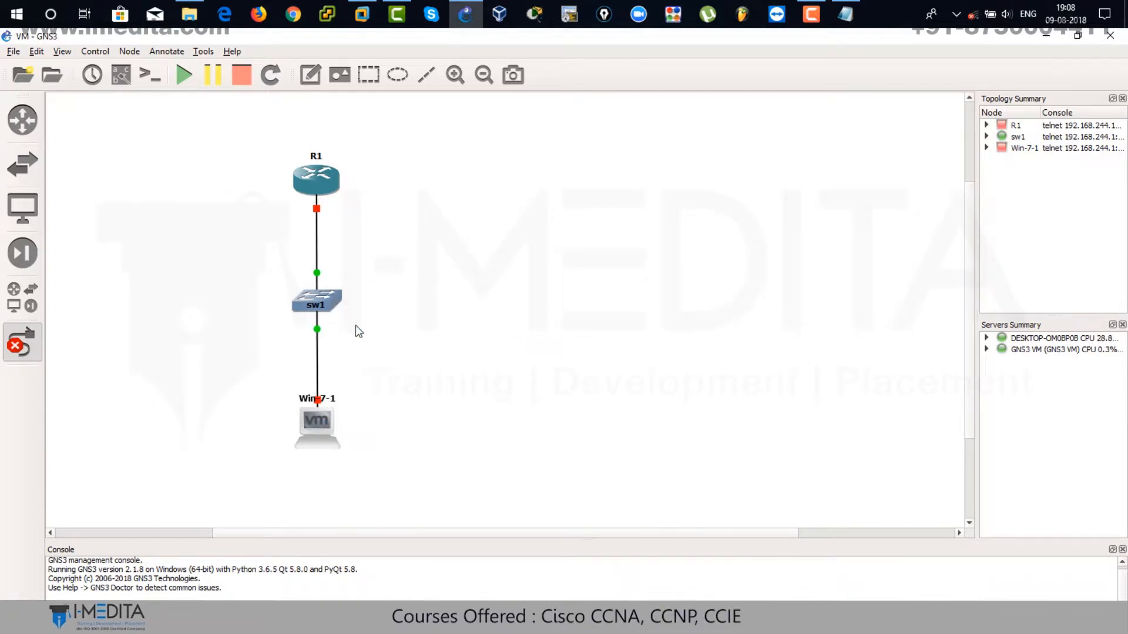
- Stop adding links and move the whole topology of R1, sw1 and Win-7-1 towards the canvas's left edge
left_click(21, 347)
left_click_drag(161, 156, 380, 480)
left_click_drag(312, 429, 129, 403)
left_click(233, 304)
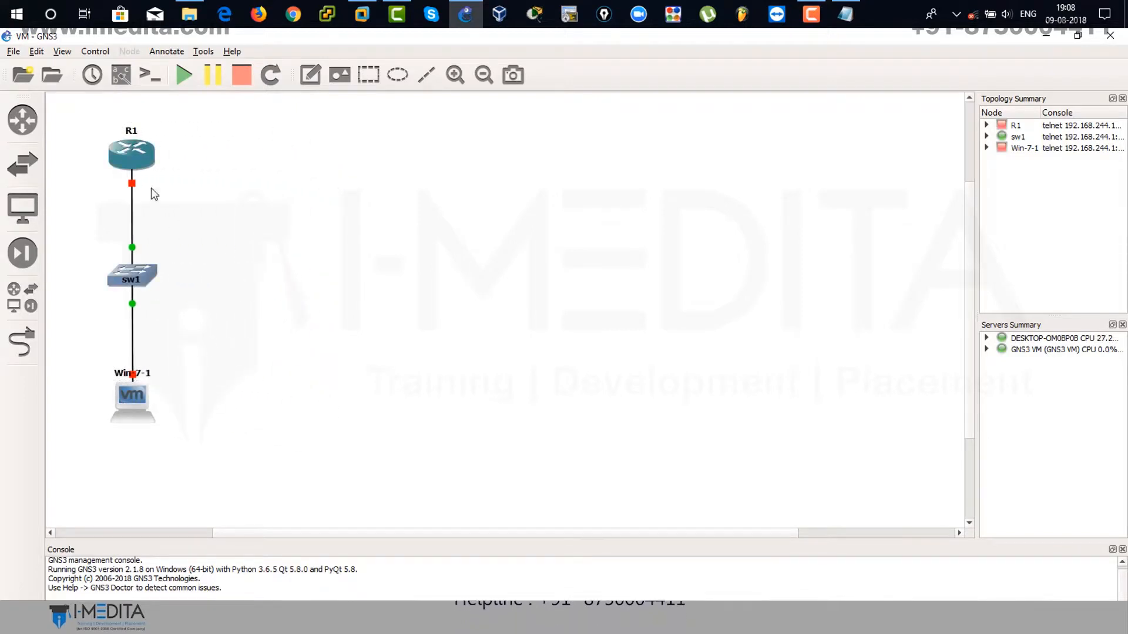
- Show the interface labels and move the f0/0, e0/0 and Win-7-1 labels clear of the links and icons
left_click(127, 78)
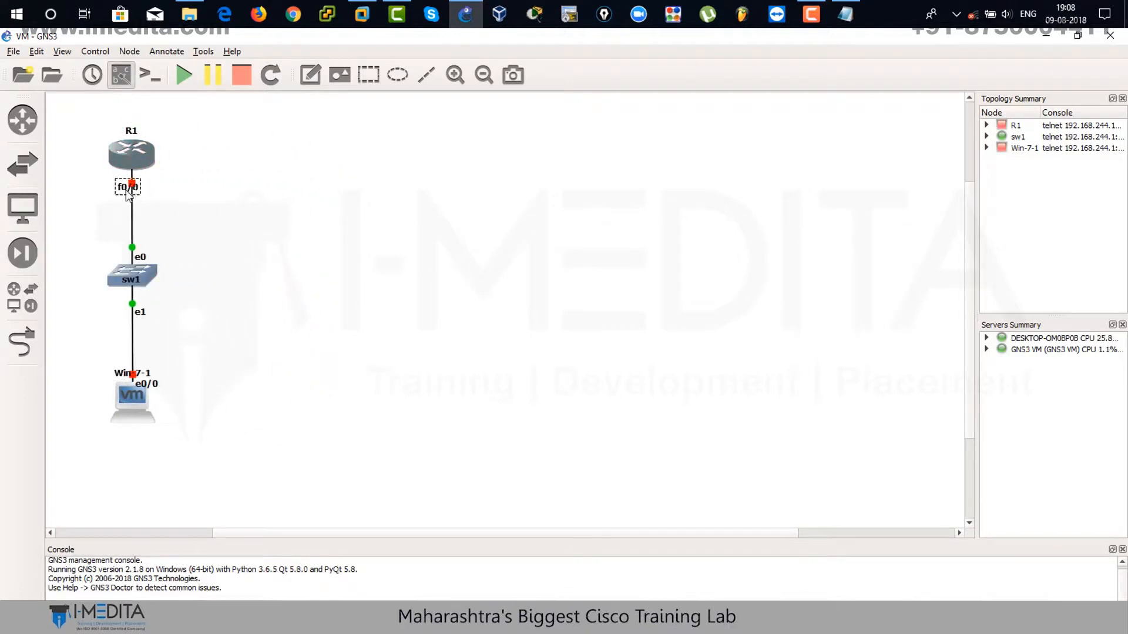
left_click_drag(127, 193, 109, 186)
mouse_move(134, 374)
left_mouse_down()
mouse_move(139, 428)
mouse_move(125, 379)
left_mouse_up()
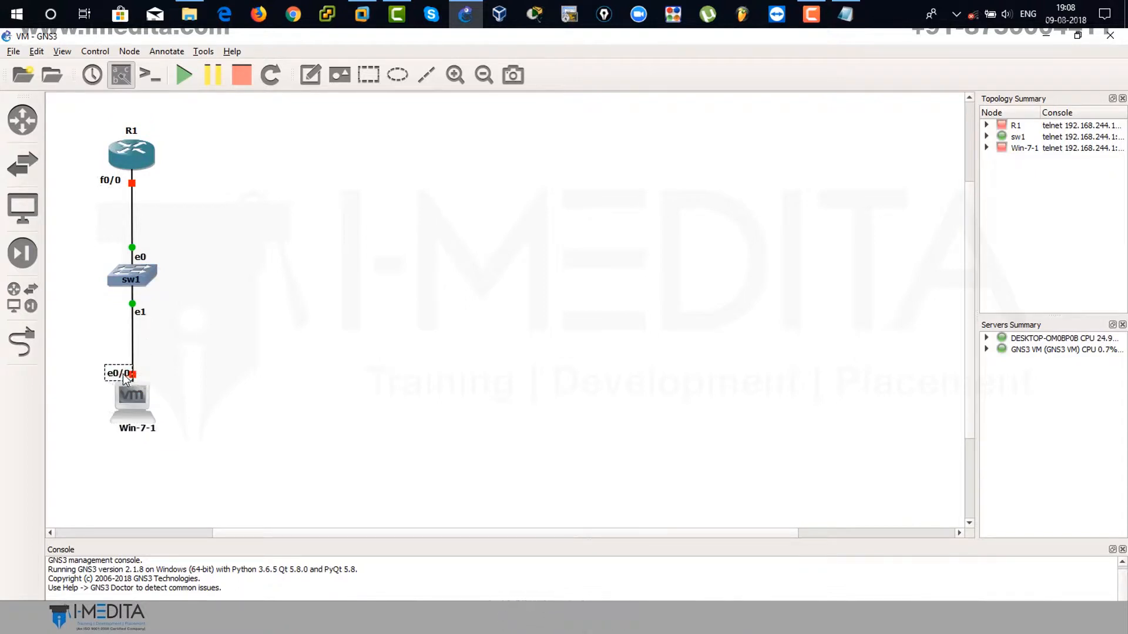
left_click(231, 311)
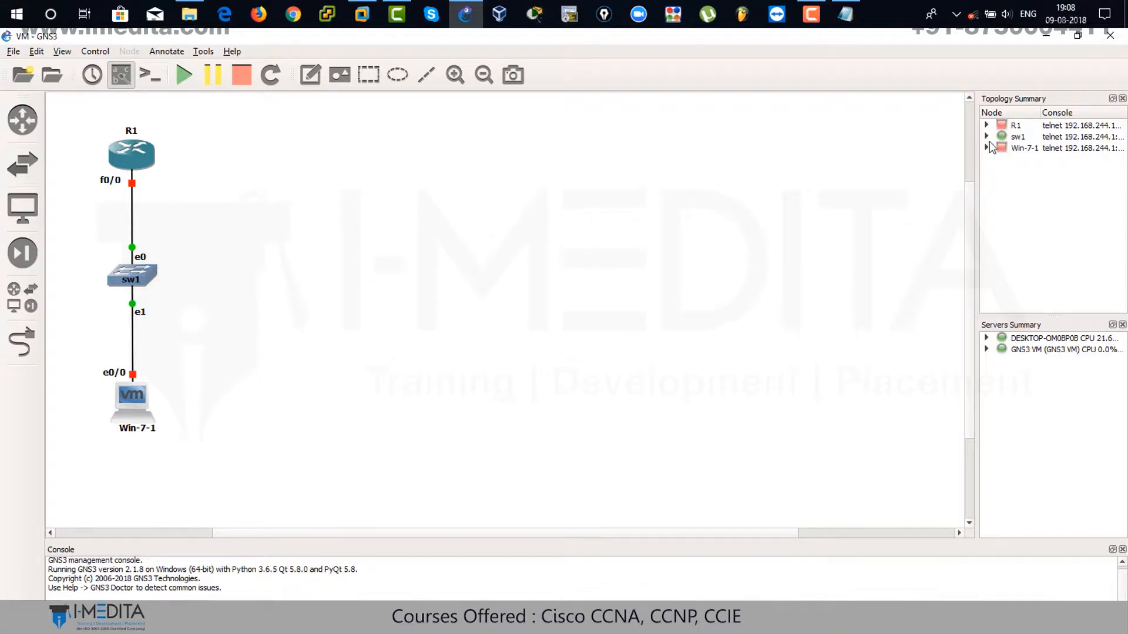
- Start all nodes in the topology and open the adapter settings in the Windows 7 virtual machine's Network and Sharing Center
left_click(182, 77)
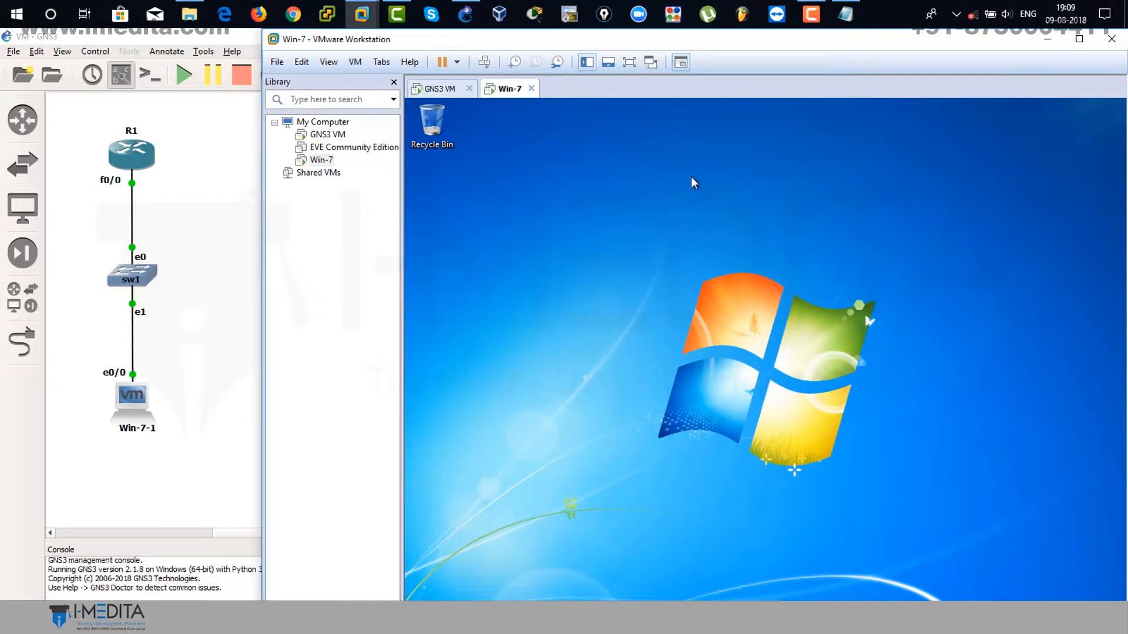
key("super")
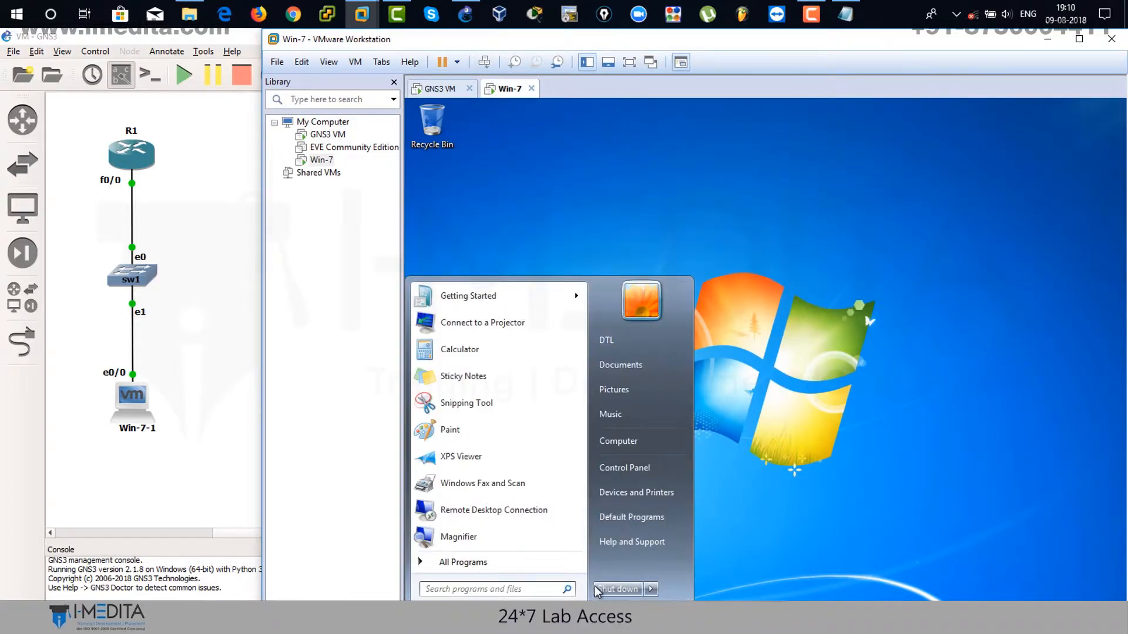
left_click(646, 470)
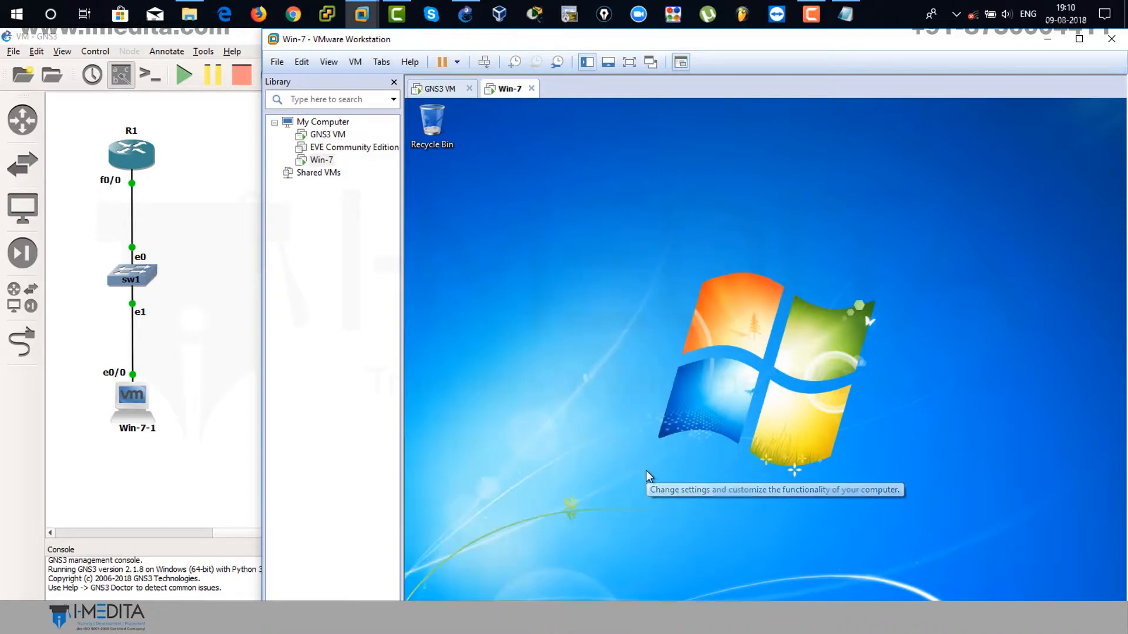
key("Tab")
key("Tab")
key("Tab")
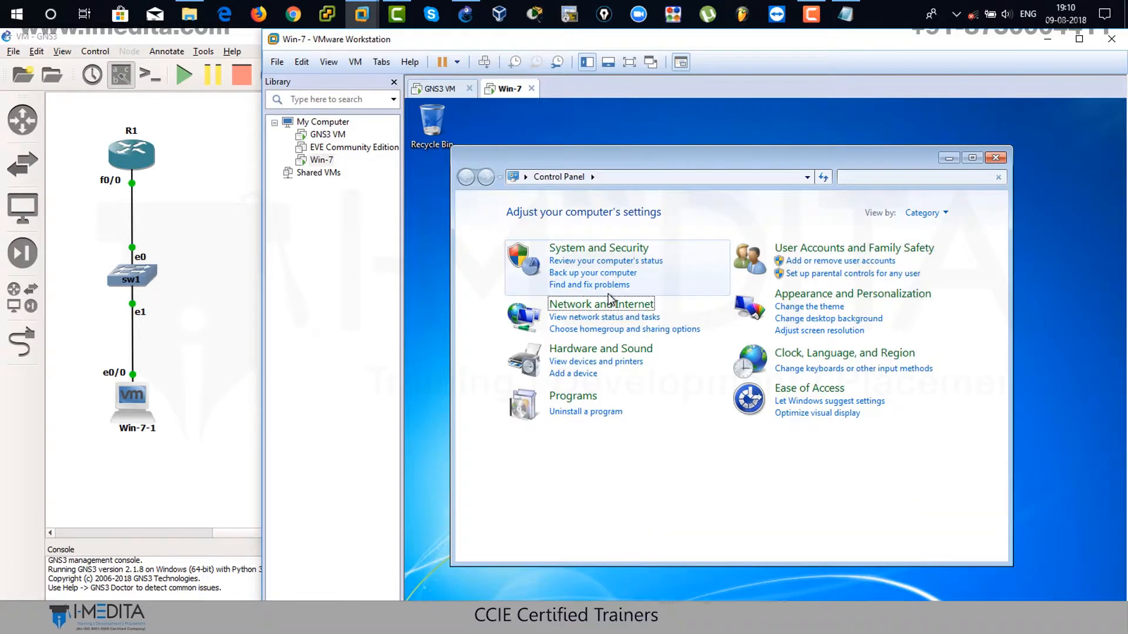
left_click(609, 302)
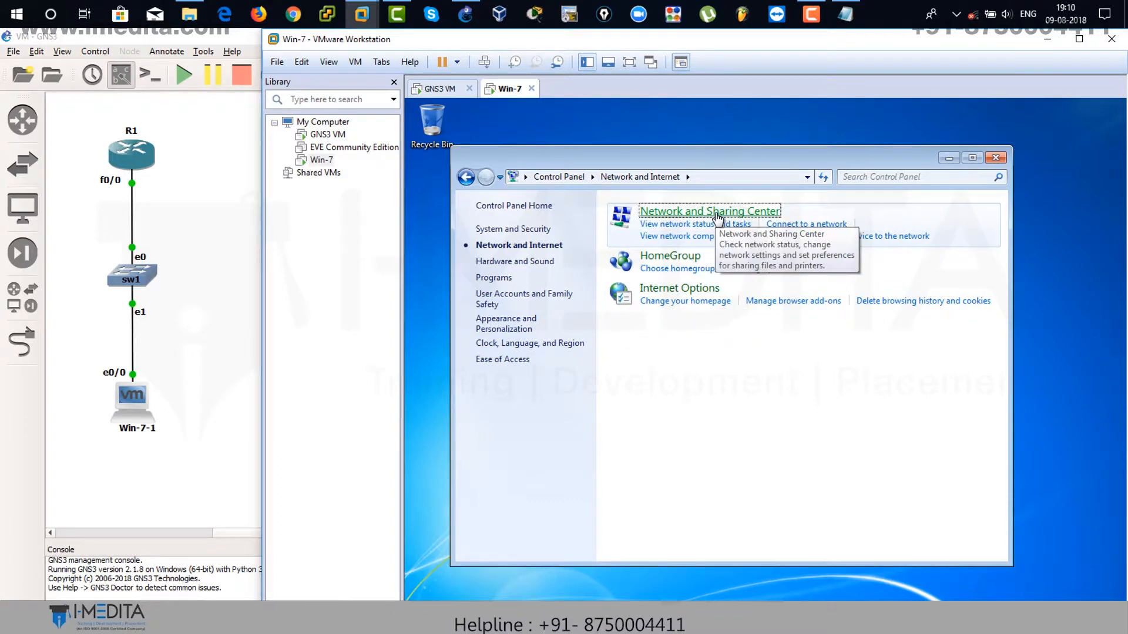
left_click(717, 219)
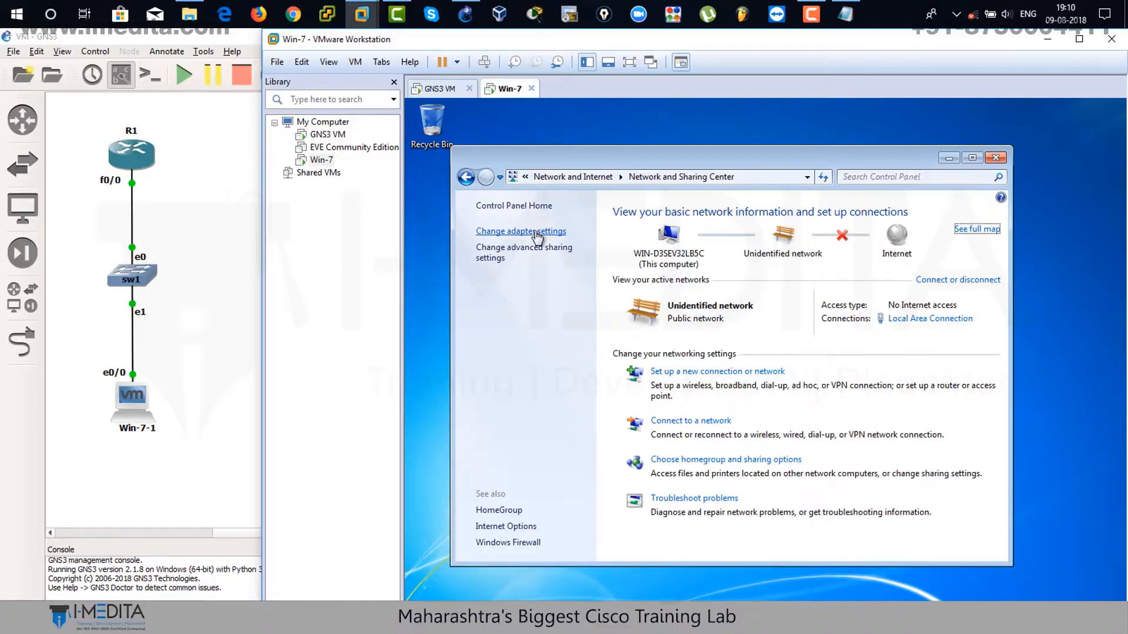
left_click(552, 232)
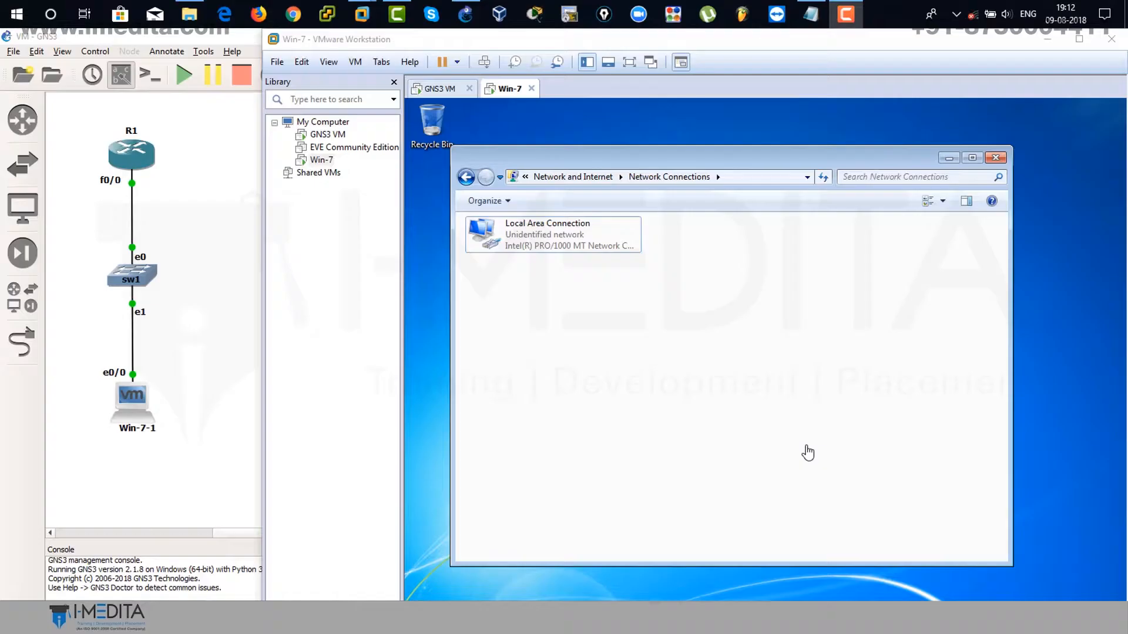
- Open the Internet Protocol Version 4 (TCP/IPv4) properties of the Local Area Connection
right_click(534, 234)
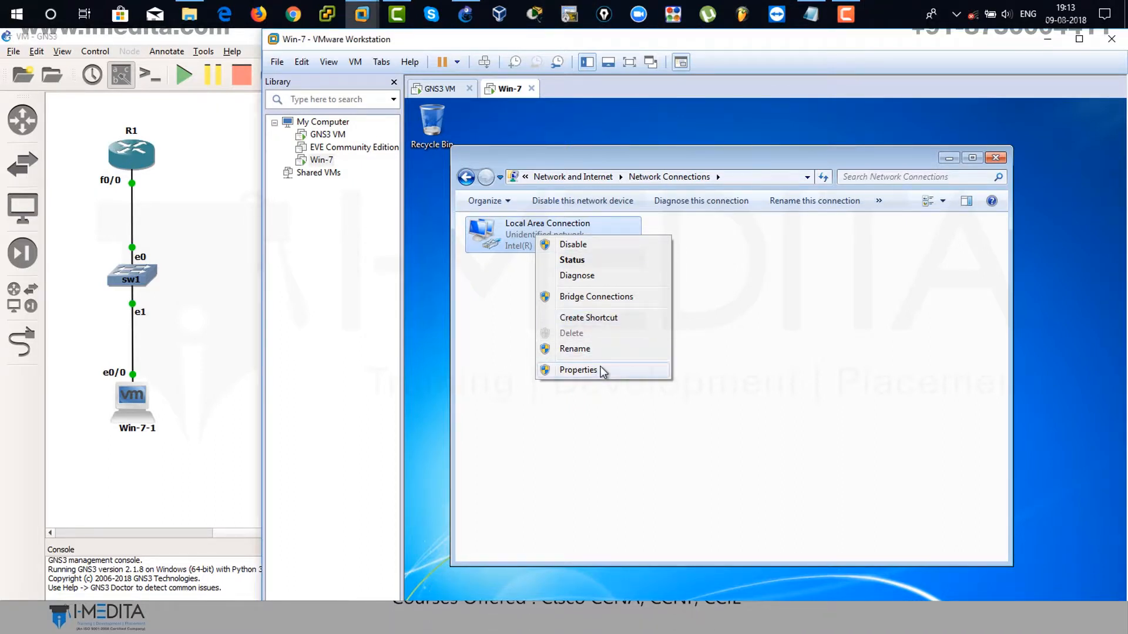
left_click(601, 370)
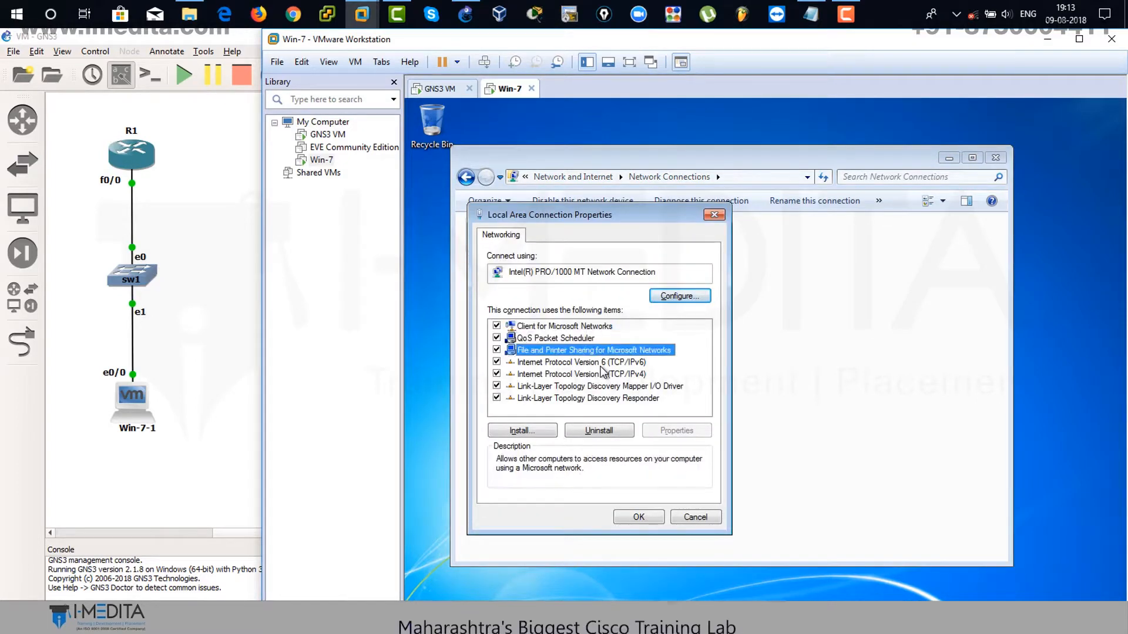
left_click(587, 374)
double_click(567, 373)
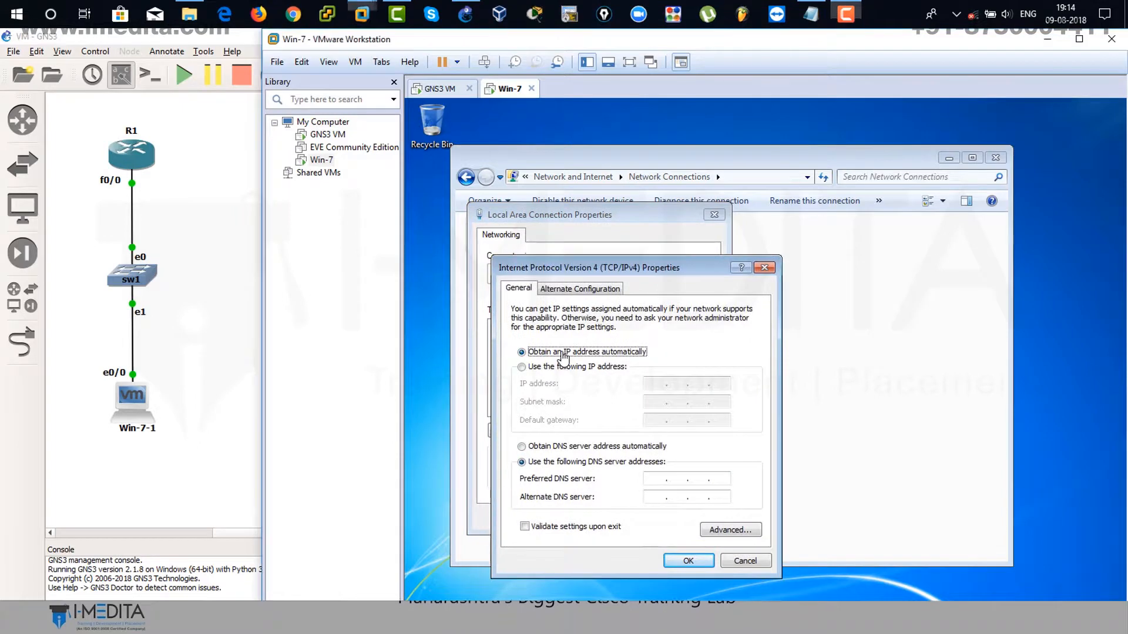
- Assign the static IP address 192.168.1.2 with subnet mask 255.255.255.0 and accept the TCP/IPv4 settings
left_click(567, 367)
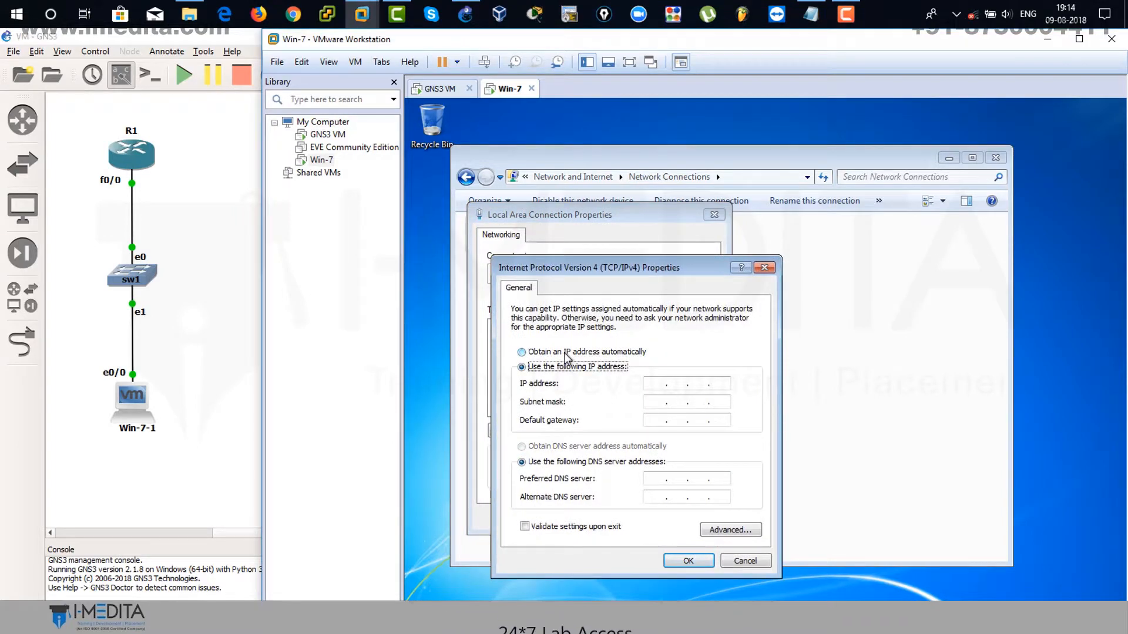
left_click(654, 386)
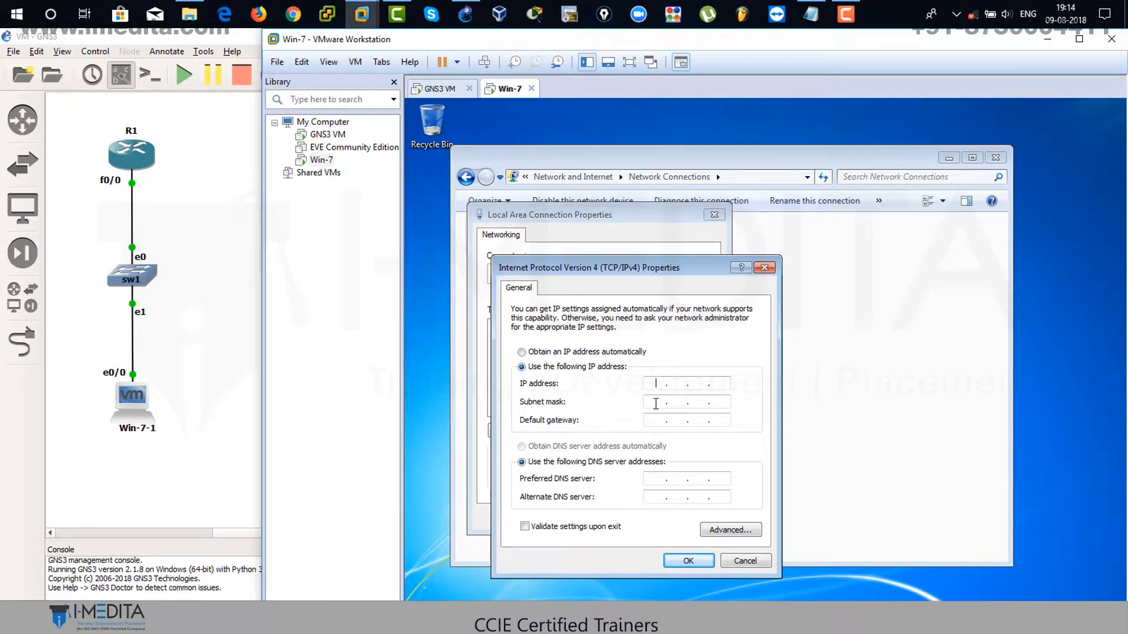
type("192.168.")
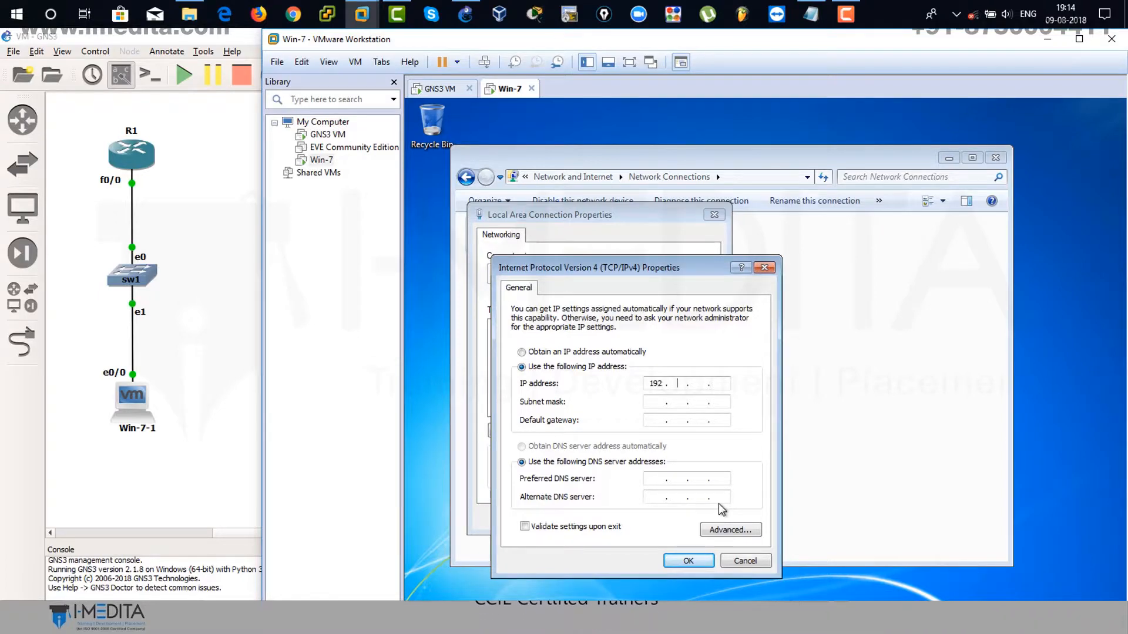
type("1.2")
key("Tab")
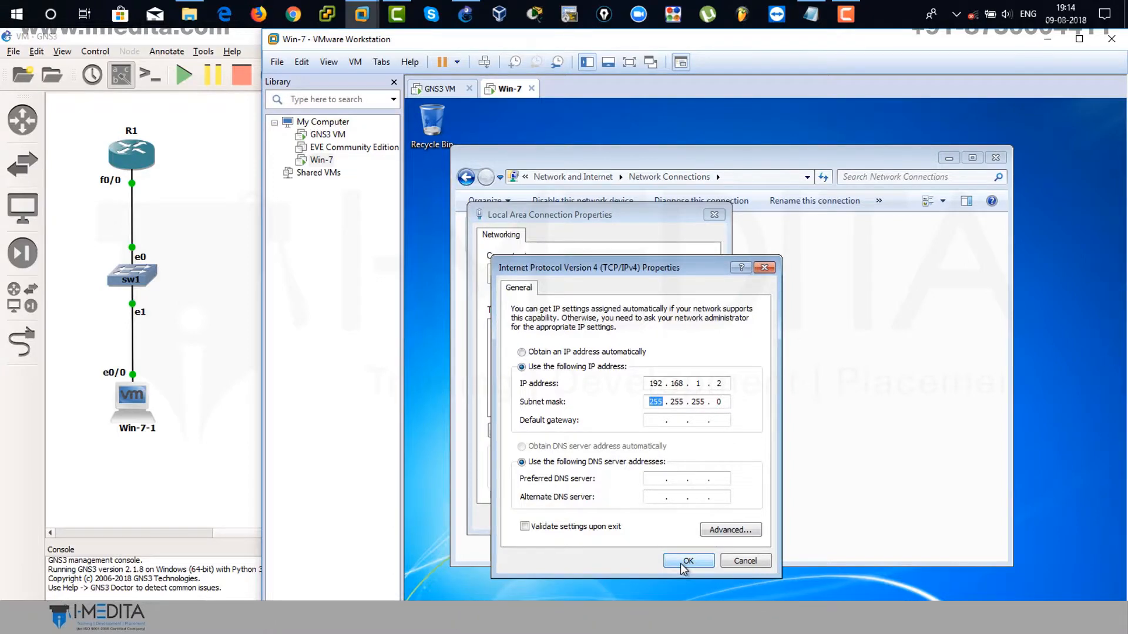
key("Tab")
key("Tab")
key("Tab")
key("Tab")
key("Tab")
key("Tab")
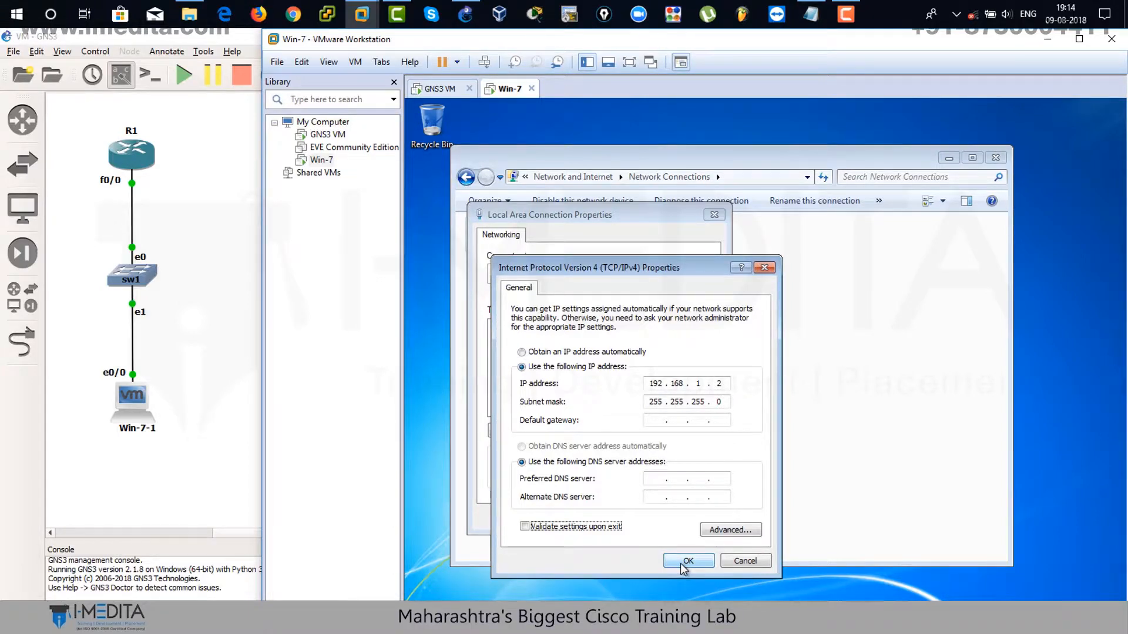
key("Tab")
left_click(684, 560)
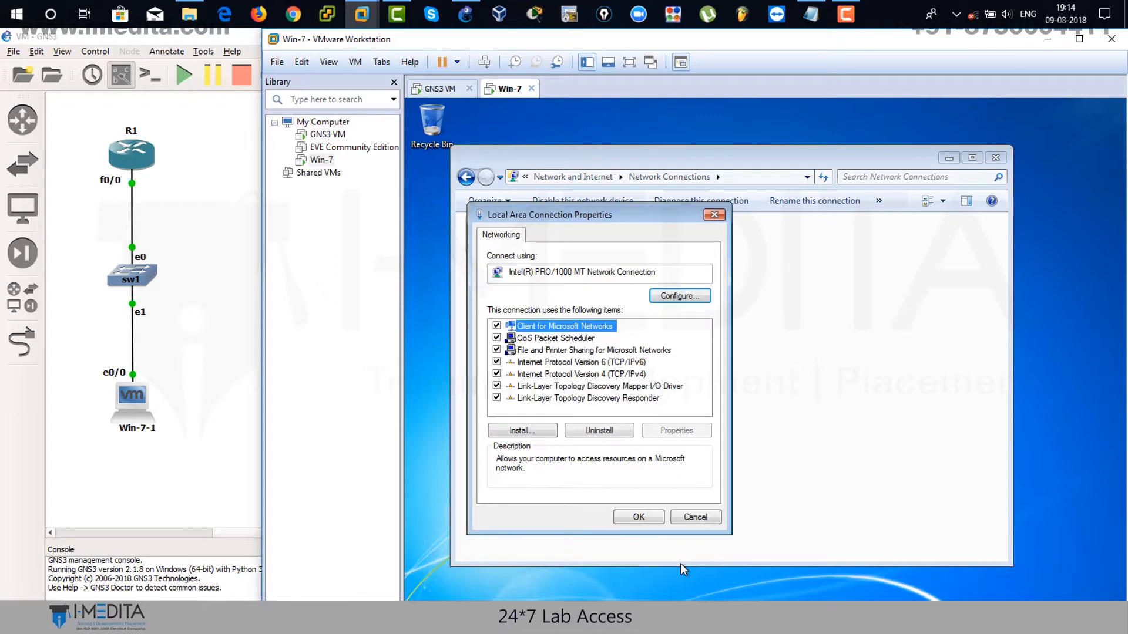
- Accept the Local Area Connection properties and close the Network Connections window
key("Tab")
key("Tab")
key("Tab")
key("Return")
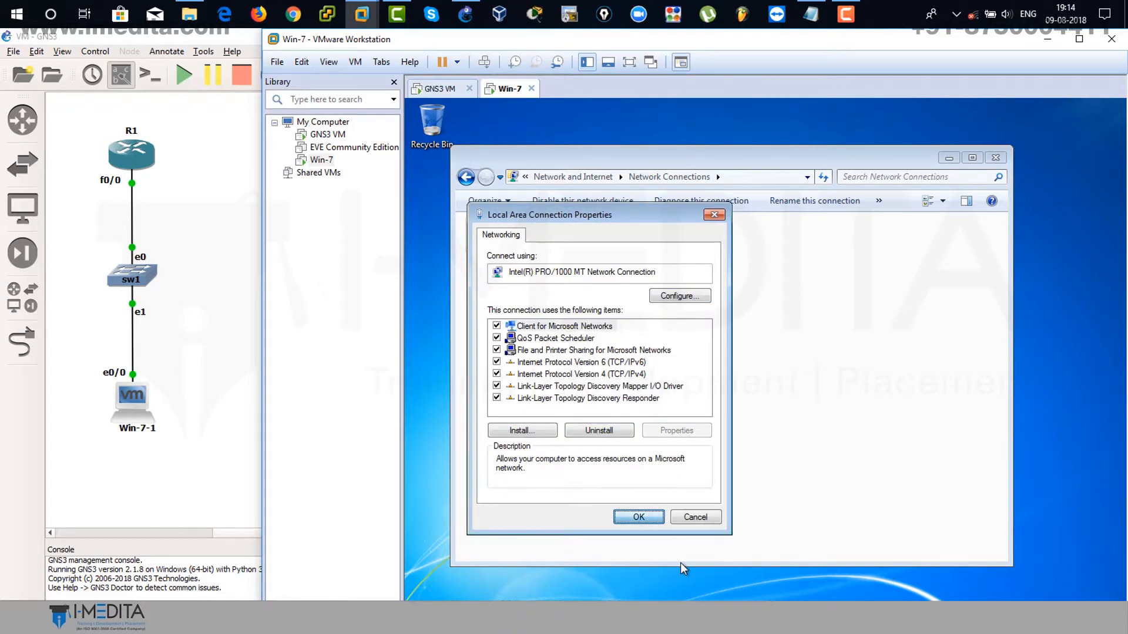
left_click(994, 158)
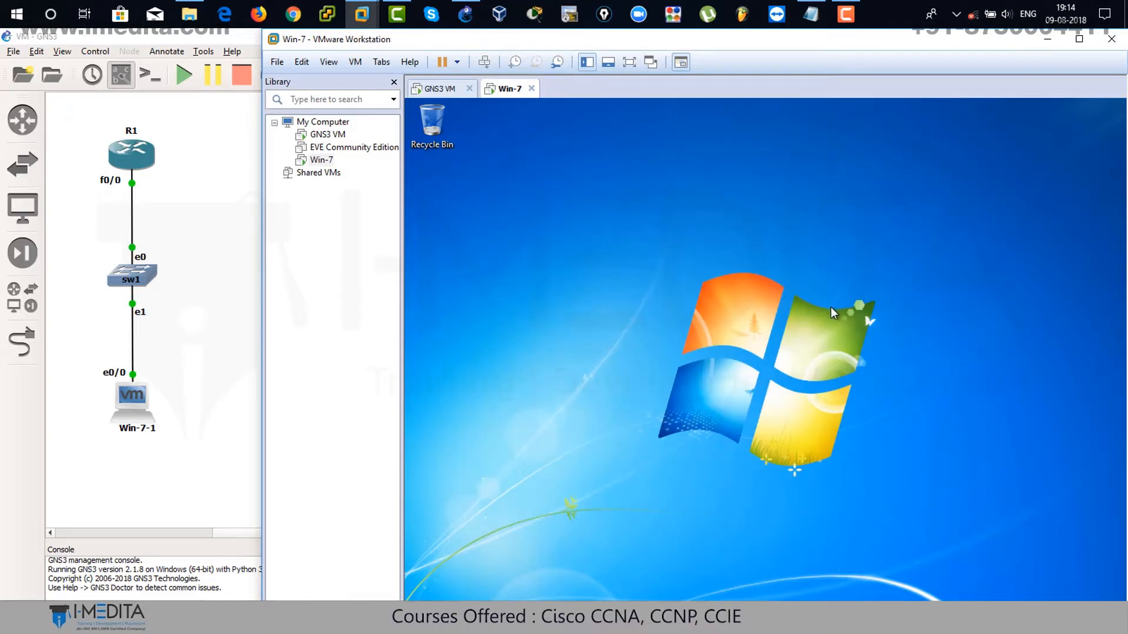
- Open a command prompt in the Windows 7 virtual machine and check its IP configuration with ipconfig
key("super")
key("Escape")
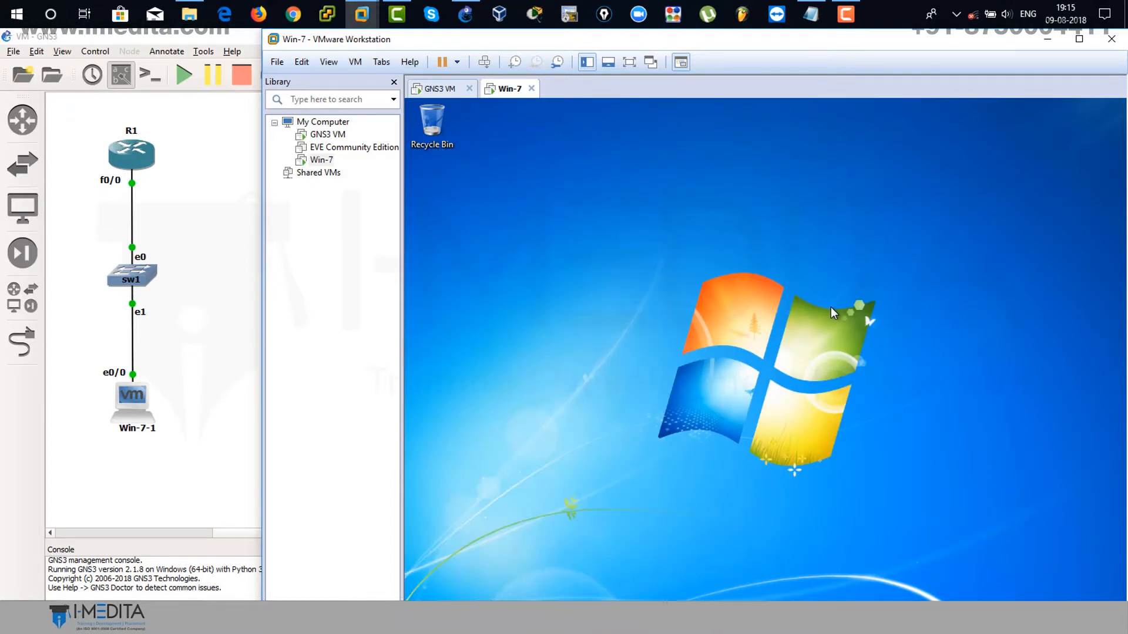
type("ipconf")
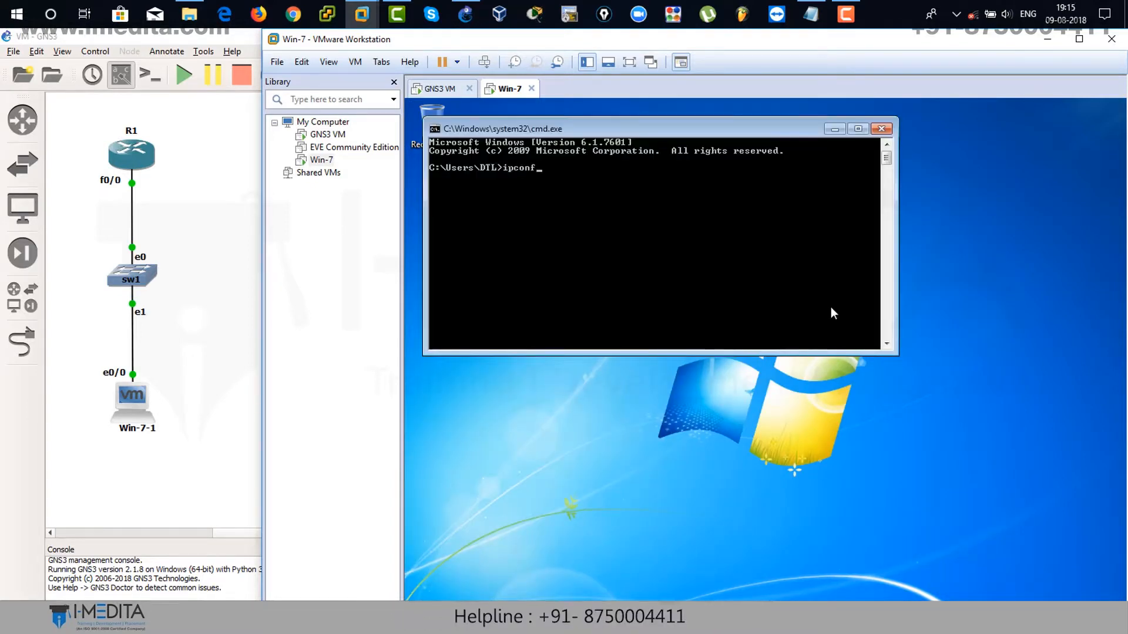
type("ig")
key("Return")
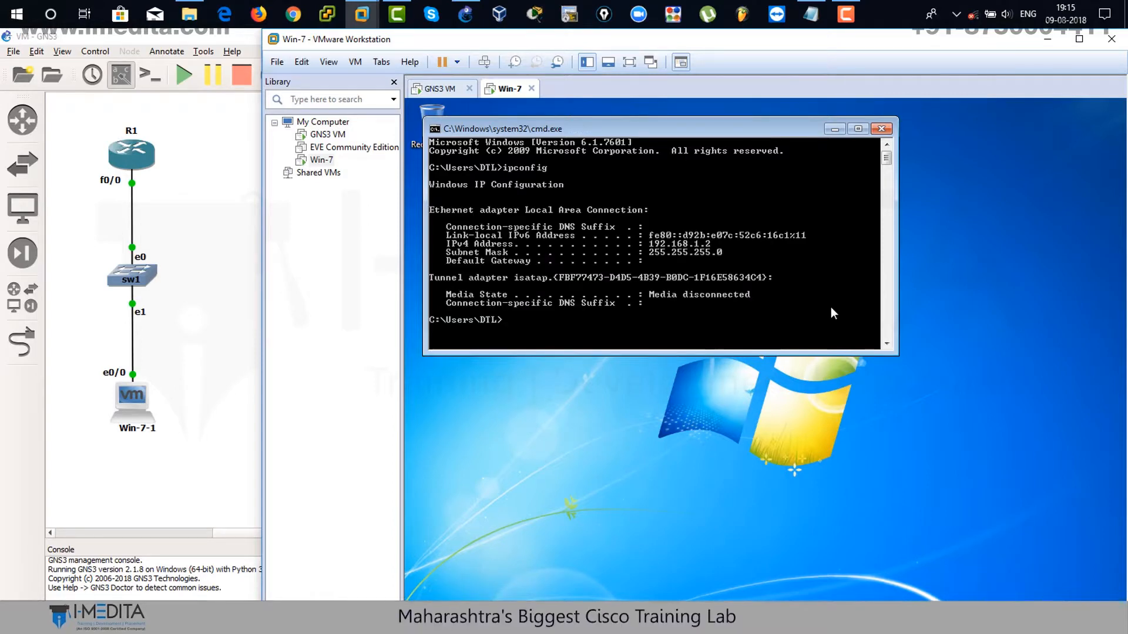
- Run a continuous ping from the Windows 7 virtual machine to the router with ping 192.168.1.1 -t
type("ping 192.168.1.1 -t")
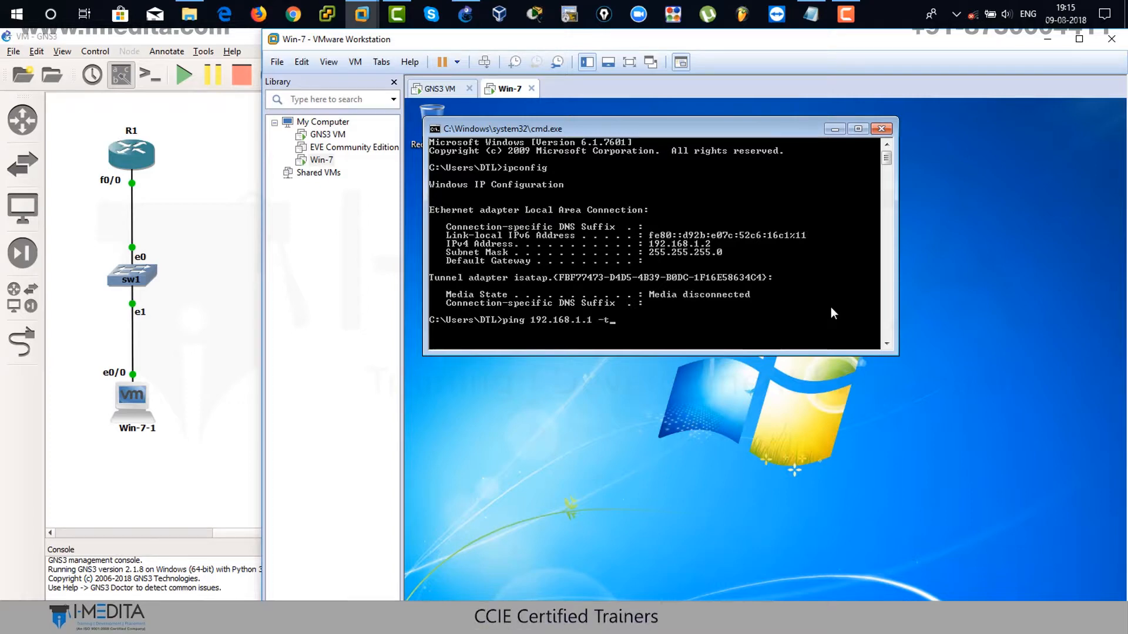
key("Return")
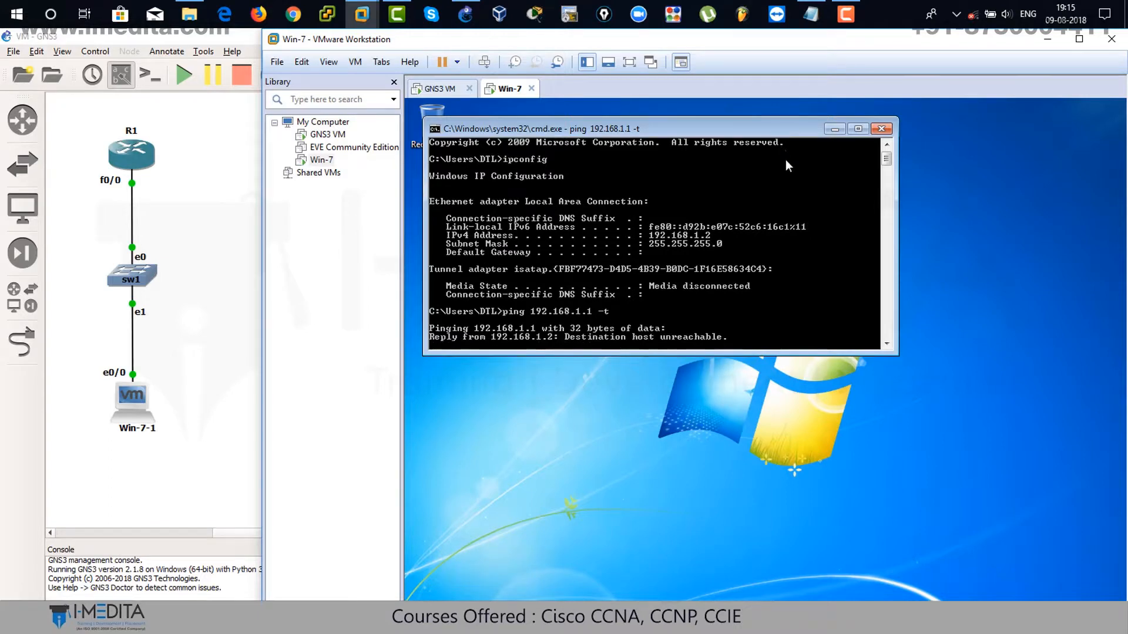
left_click(887, 10)
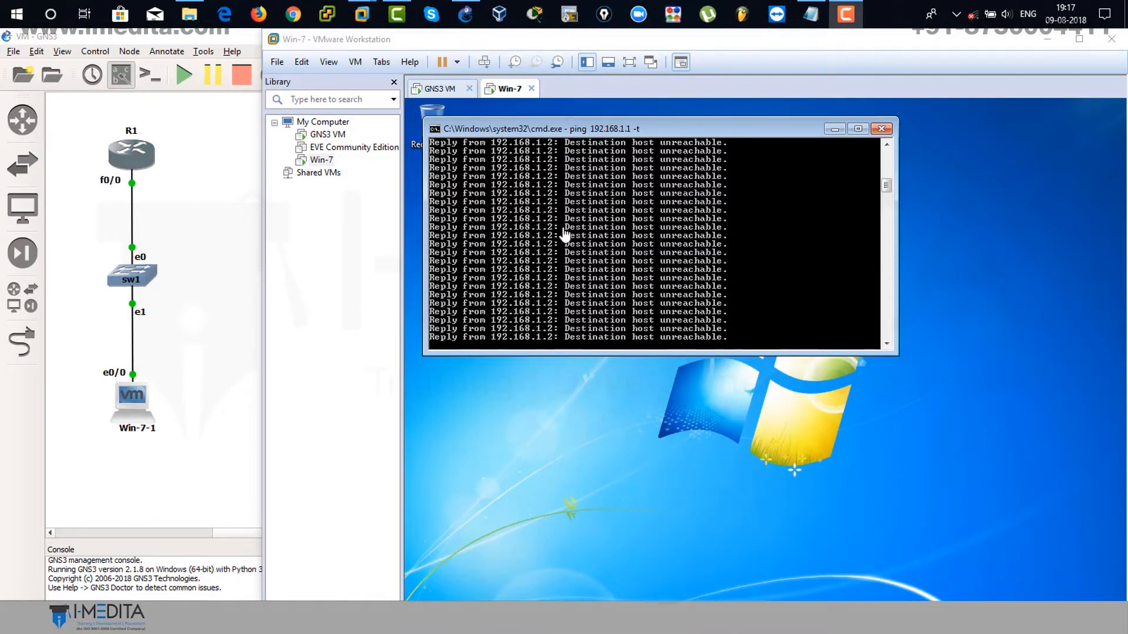
- Open router R1's console and place its window over the Windows 7 virtual machine, leaving part of the ping output visible
left_click(183, 195)
right_click(139, 167)
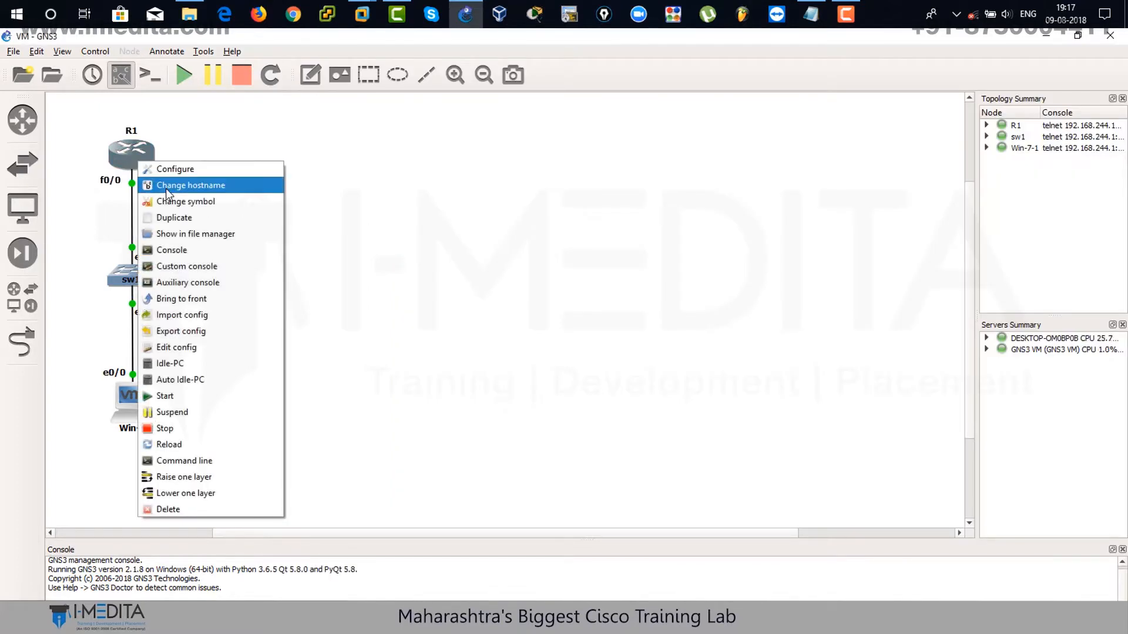
left_click(197, 247)
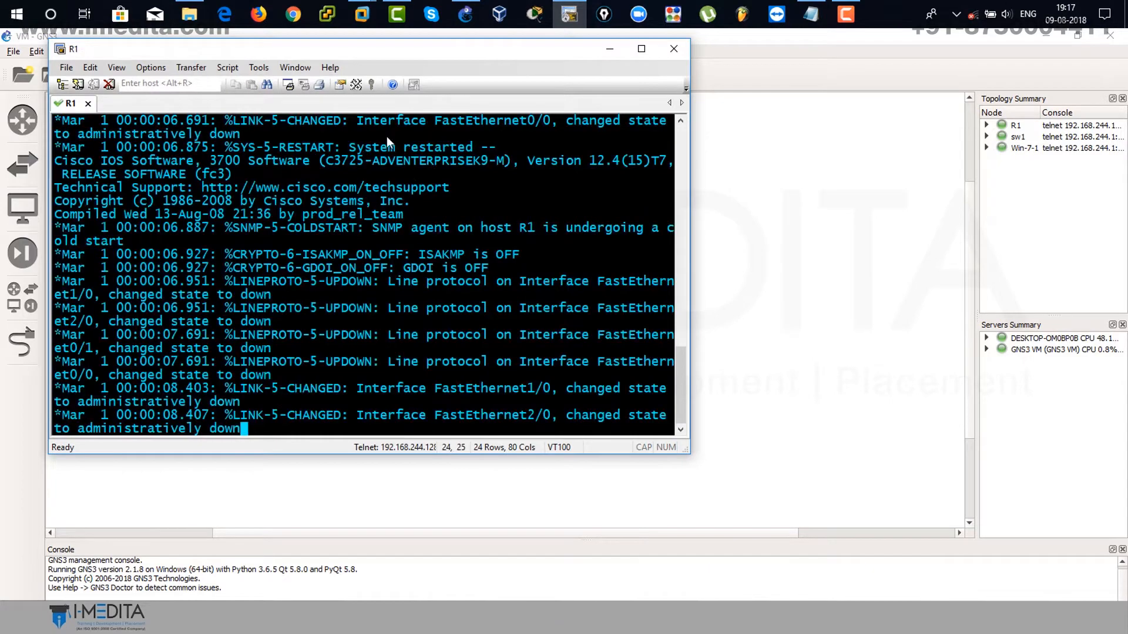
mouse_move(375, 27)
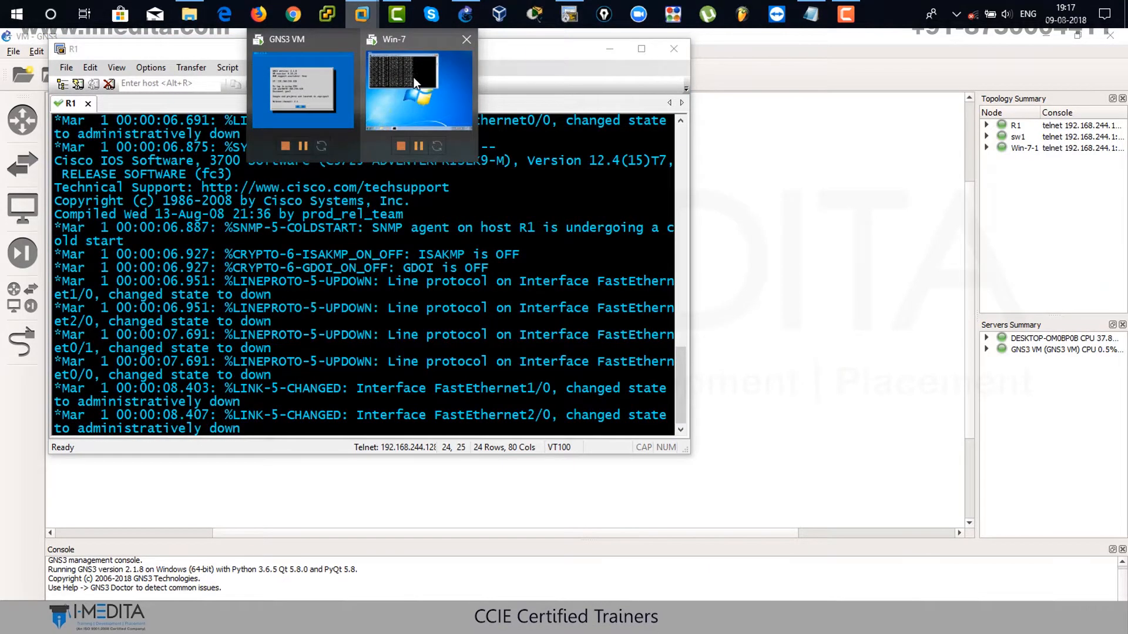
left_click(412, 75)
left_click(224, 52)
left_click_drag(258, 53, 576, 203)
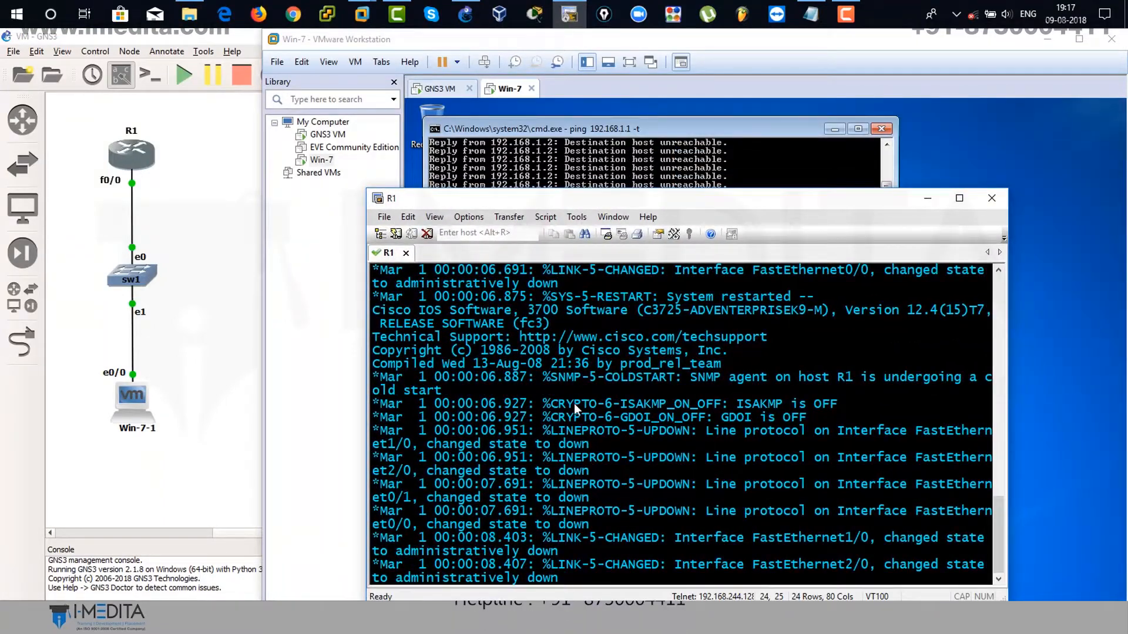
- Enter global configuration mode on R1 with conf t and list its interfaces with do sh ip int br
key("Return")
key("Return")
key("Return")
key("Return")
key("Return")
type("conft")
key("Return")
type("con")
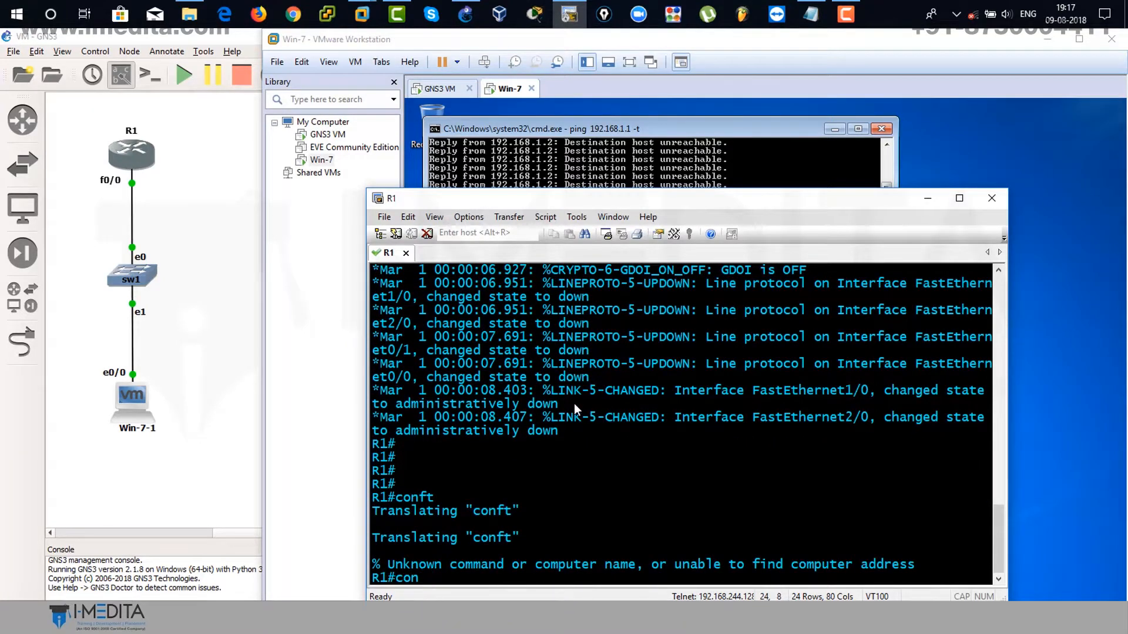
type("f t")
key("Return")
type("do sh ip int br")
key("Return")
- Assign IP address 192.168.1.1 with mask 255.255.255.0 to R1's interface fa0/0
type("int fa0/0")
key("Return")
type("ip ad")
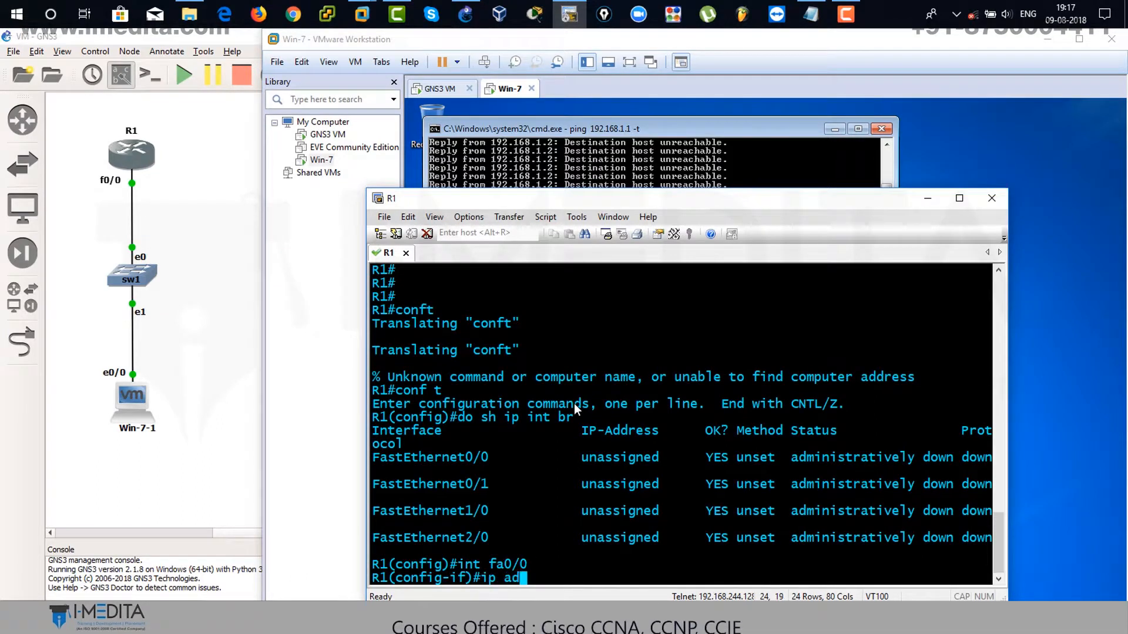
type("d")
key("Tab")
type("192.168.1.")
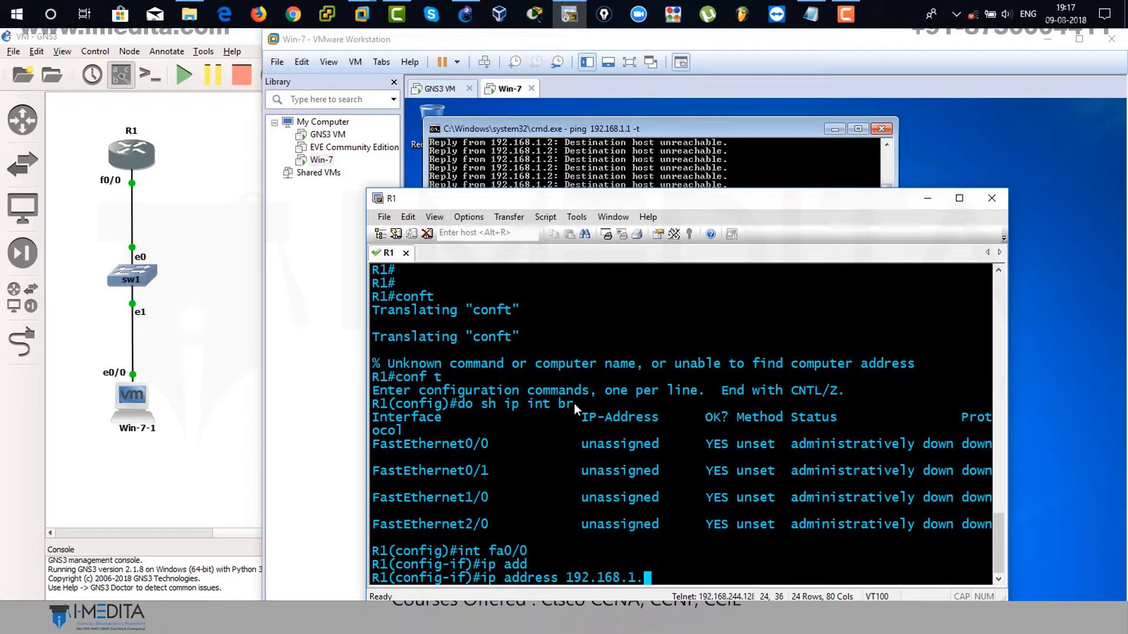
type("1 2")
key("BackSpace")
key("BackSpace")
key("BackSpace")
key("BackSpace")
type("5.0")
key("Return")
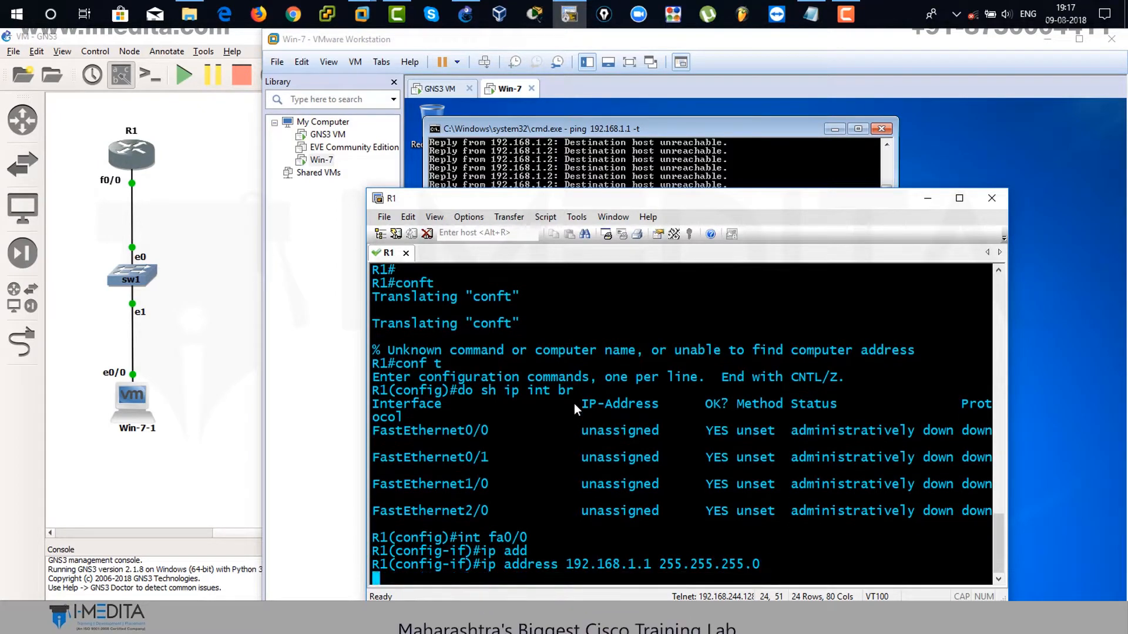
- Enable fa0/0 with no shutdown and move R1's console aside to uncover the virtual machine's ping output
type("no sh")
key("Tab")
key("Return")
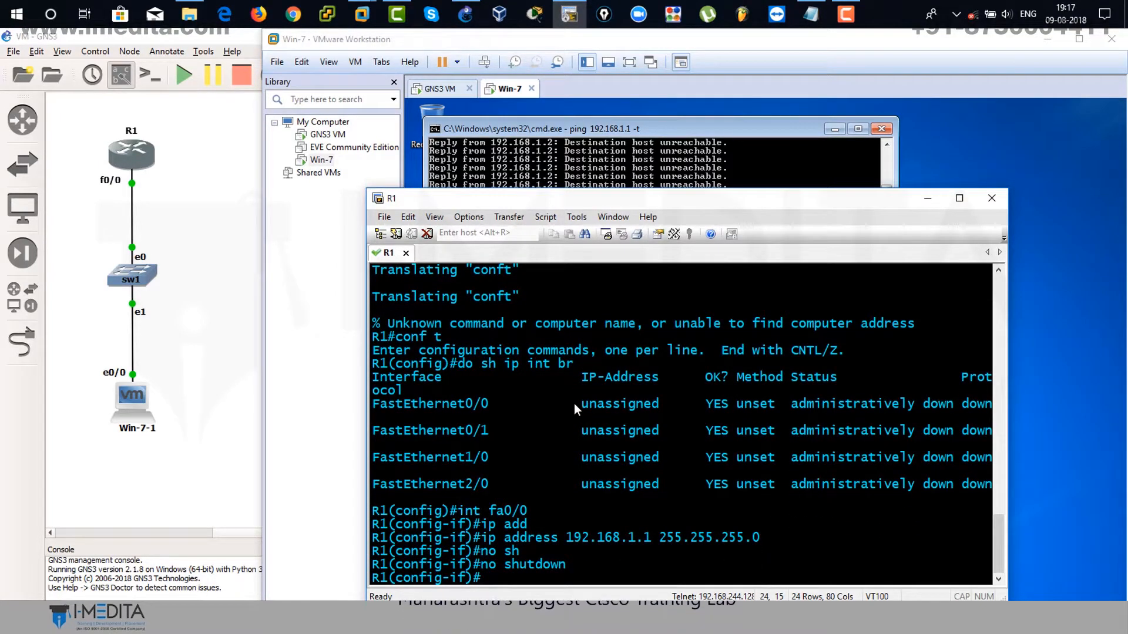
left_click_drag(625, 194, 975, 78)
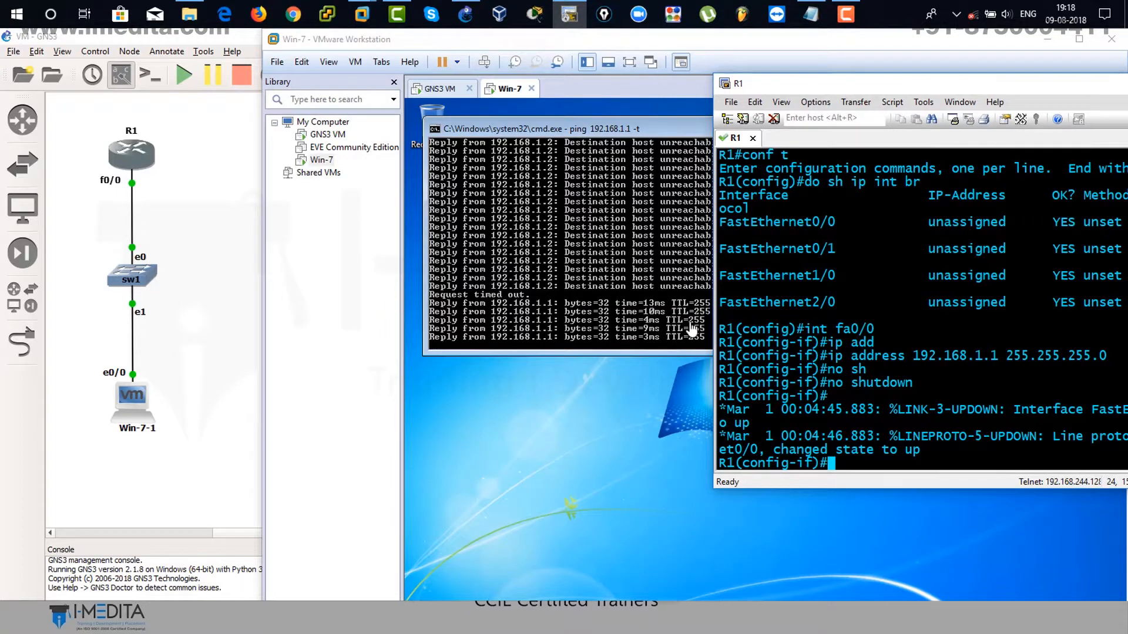
- Shift R1's console to show more of its output and list the router's interfaces with do sh ip int br
left_click_drag(828, 90, 705, 94)
type("do sh ip int br")
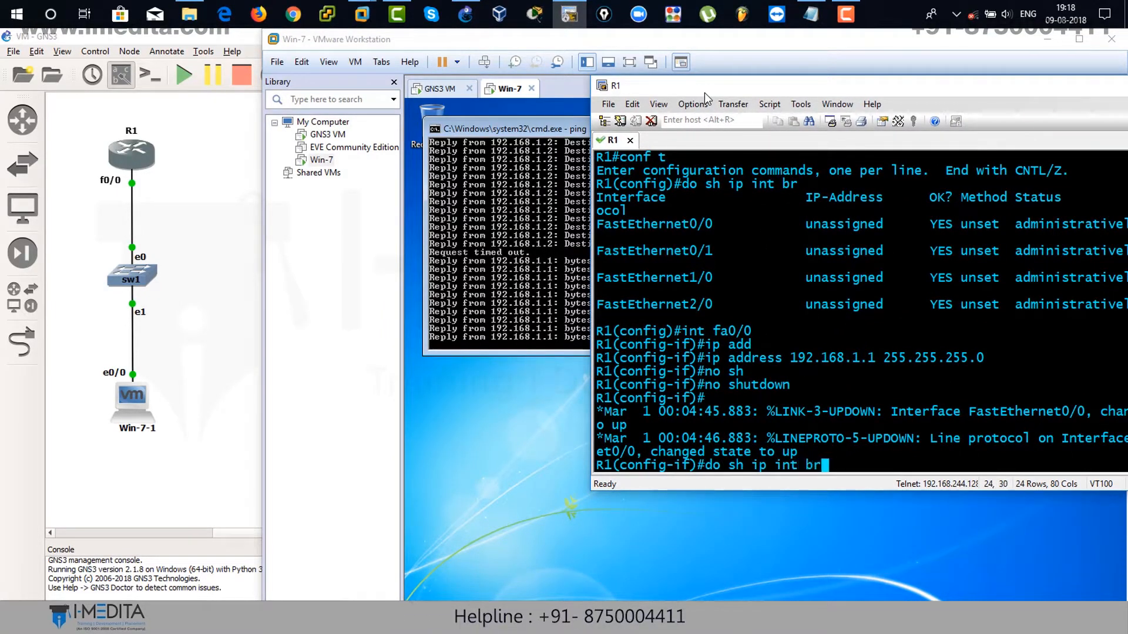
key("Return")
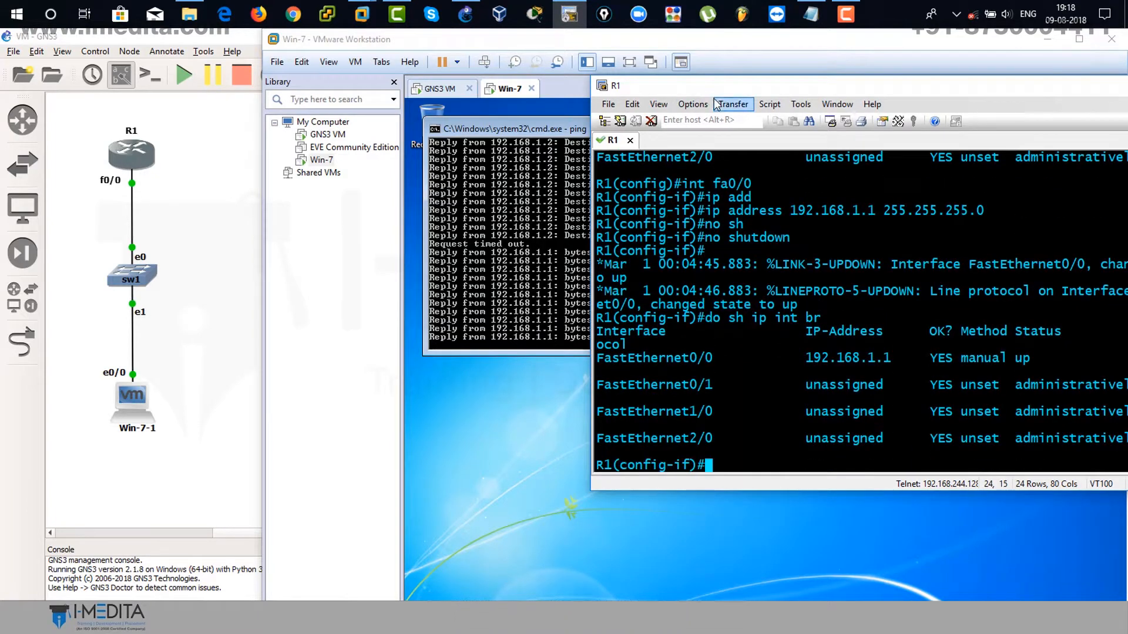
- Move R1's console clear of the ping window and ping the virtual machine with do ping 192.168.1.2 repeat 10000
left_click_drag(704, 93, 260, 175)
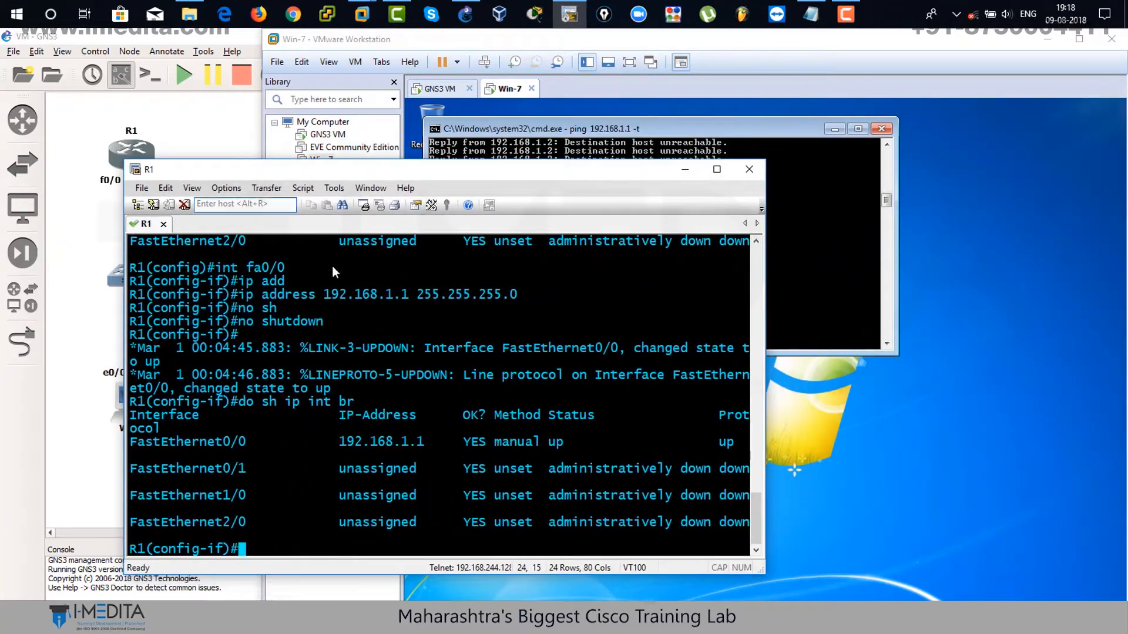
type("do ping 192.168.1.")
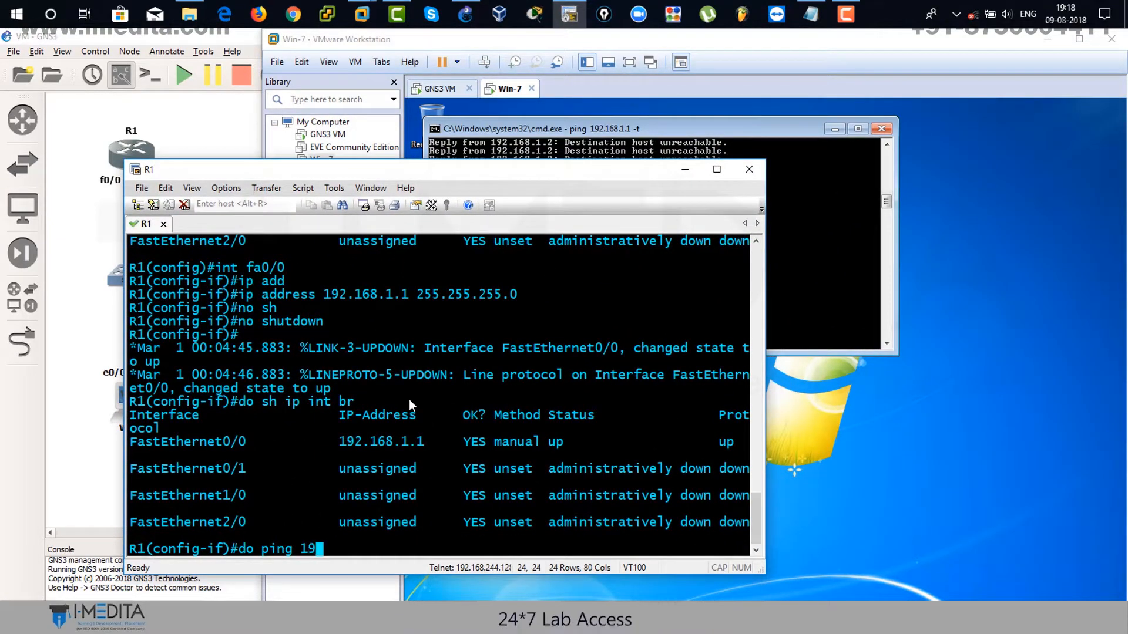
type("2 repeat 100000")
key("Return")
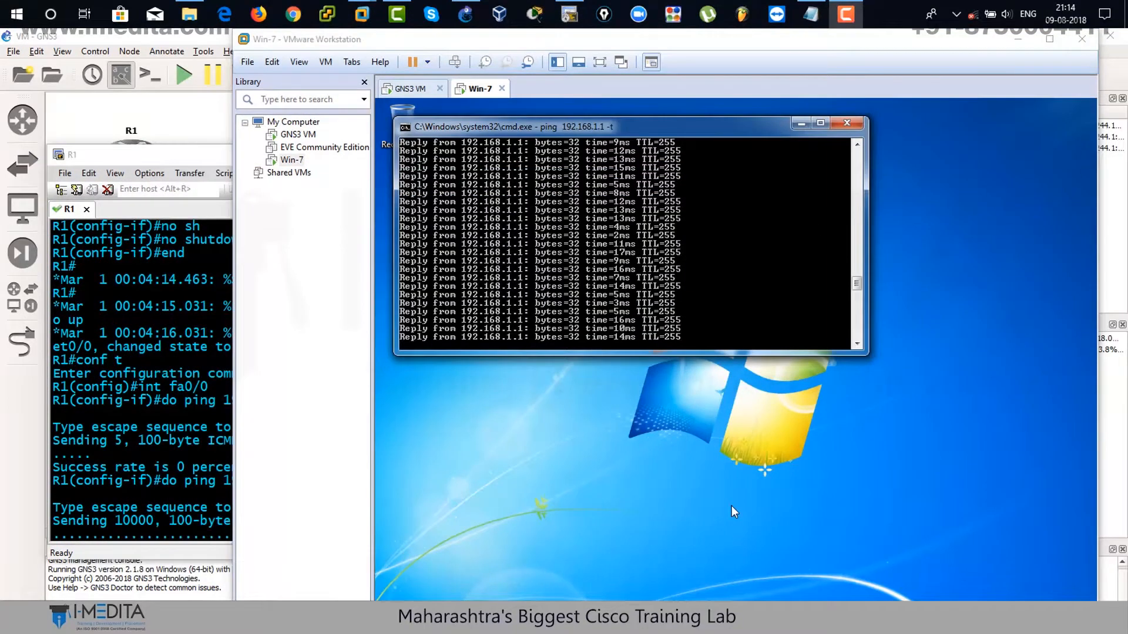
- Keep R1's console in view and open the Windows Firewall on/off settings in the Windows 7 virtual machine via Network and Sharing Center
left_click_drag(187, 154, 168, 91)
left_click(626, 513)
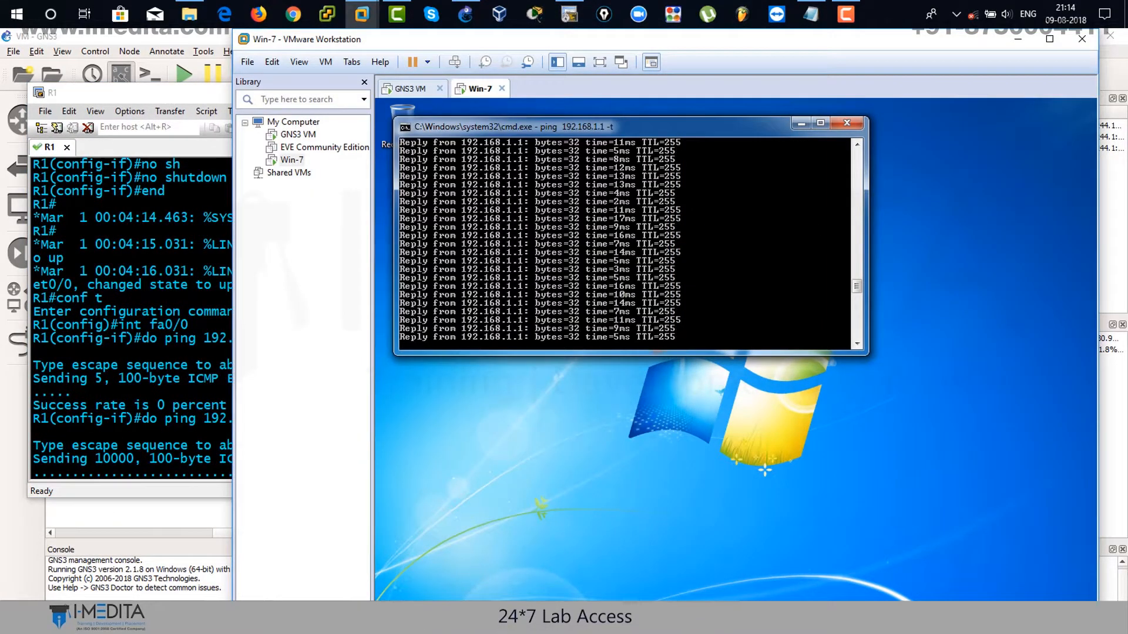
left_click(392, 614)
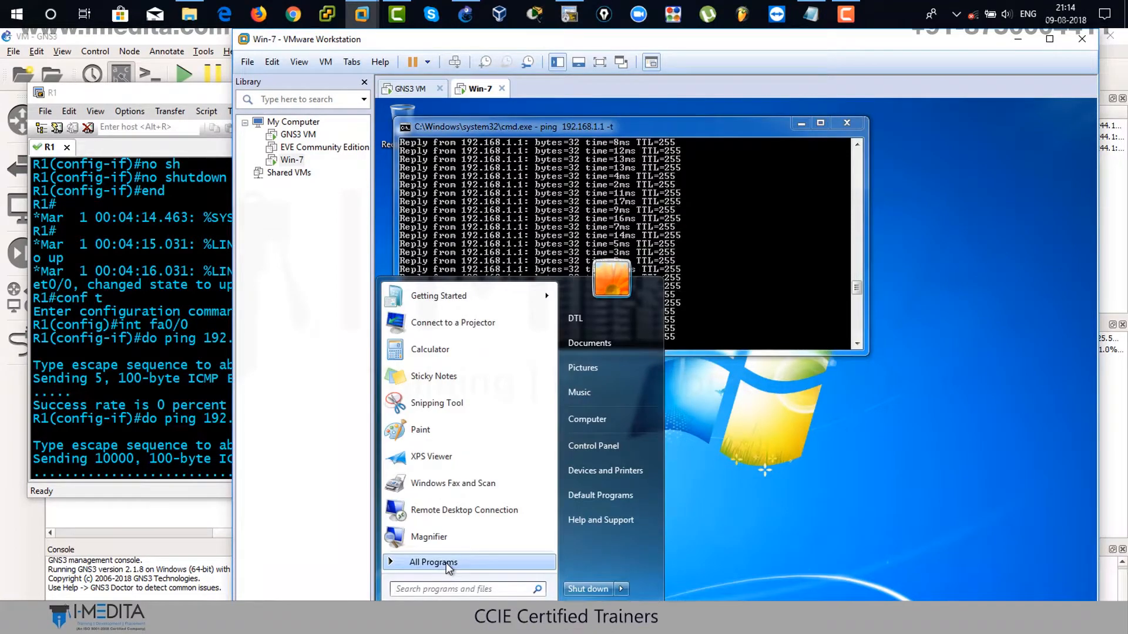
mouse_move(446, 562)
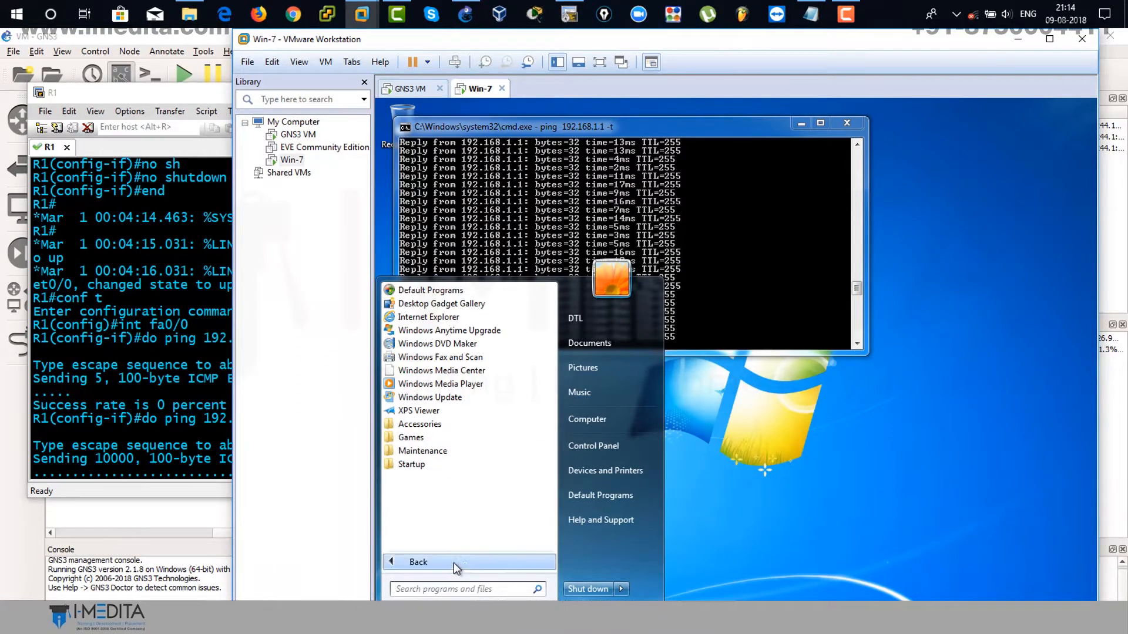
left_click(592, 446)
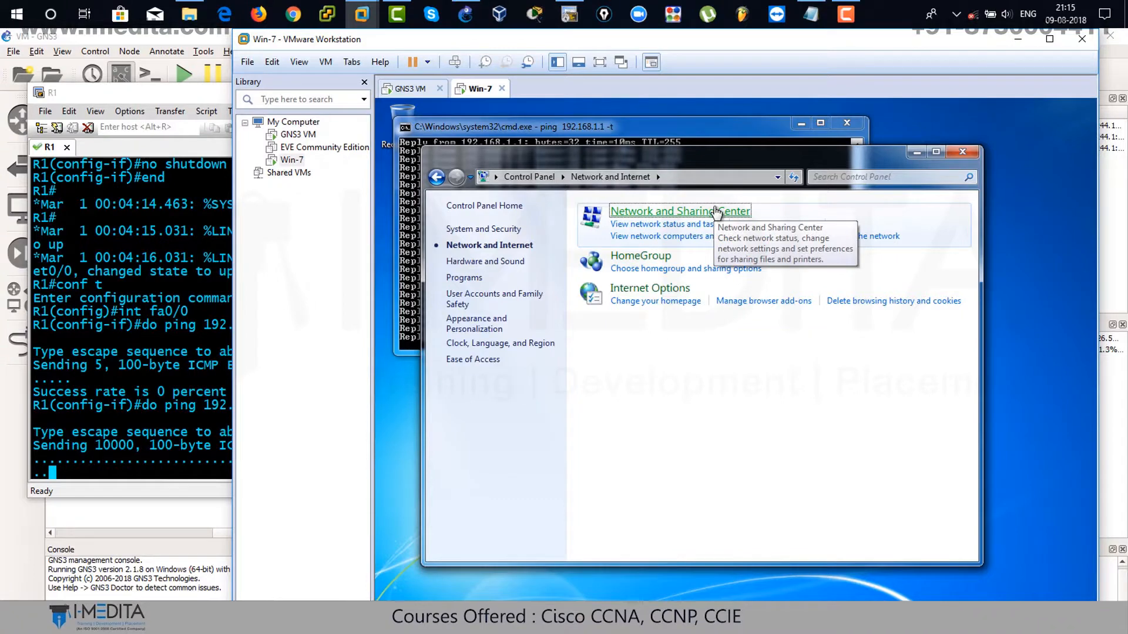
left_click(715, 211)
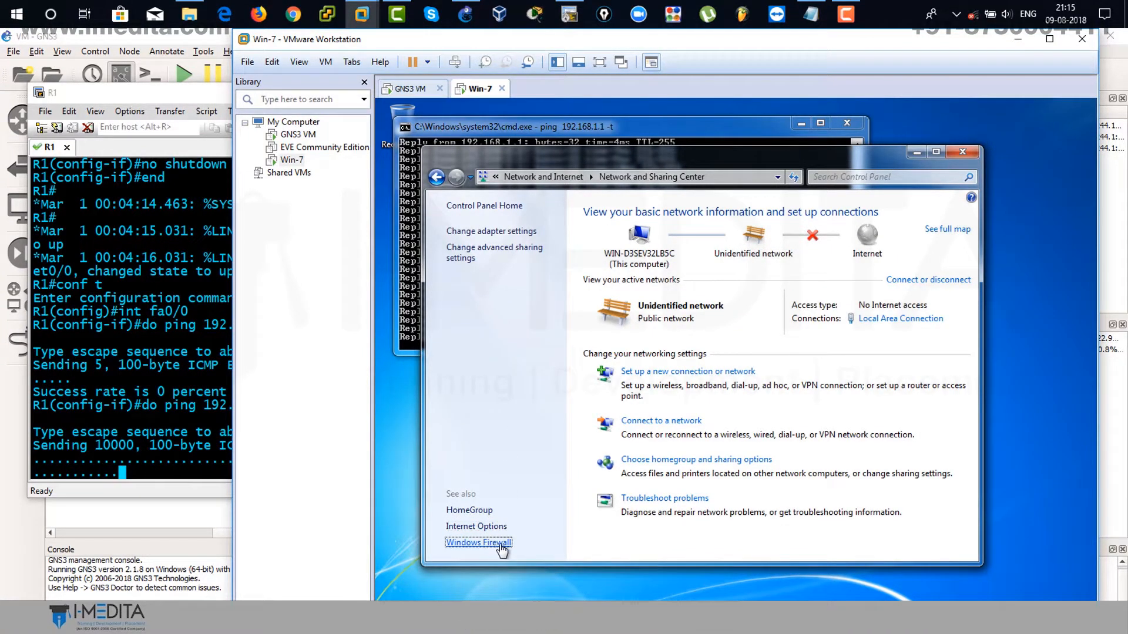
left_click(479, 542)
left_click(494, 269)
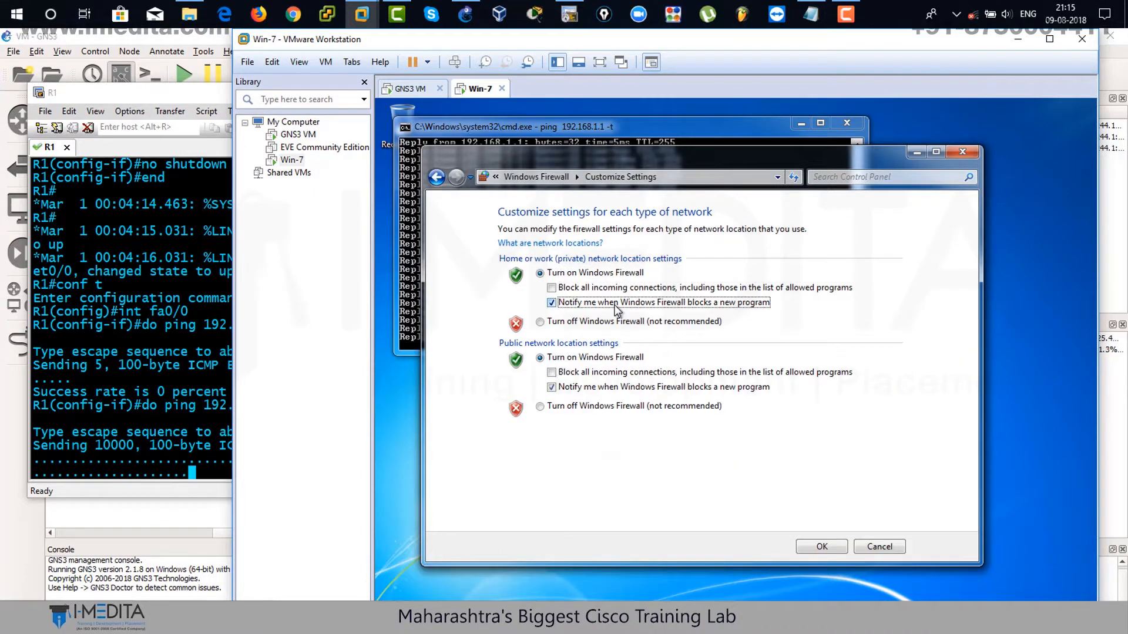
- Turn off Windows Firewall for both private and public networks, and check the running ping in R1's console
left_click(616, 321)
left_click(593, 406)
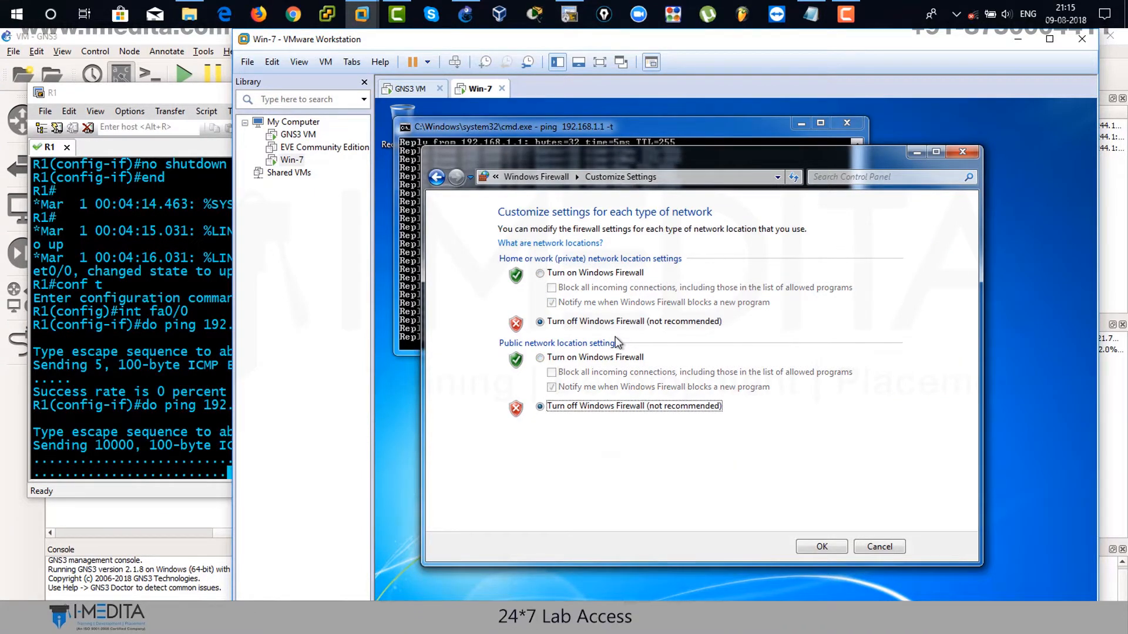
left_click(834, 547)
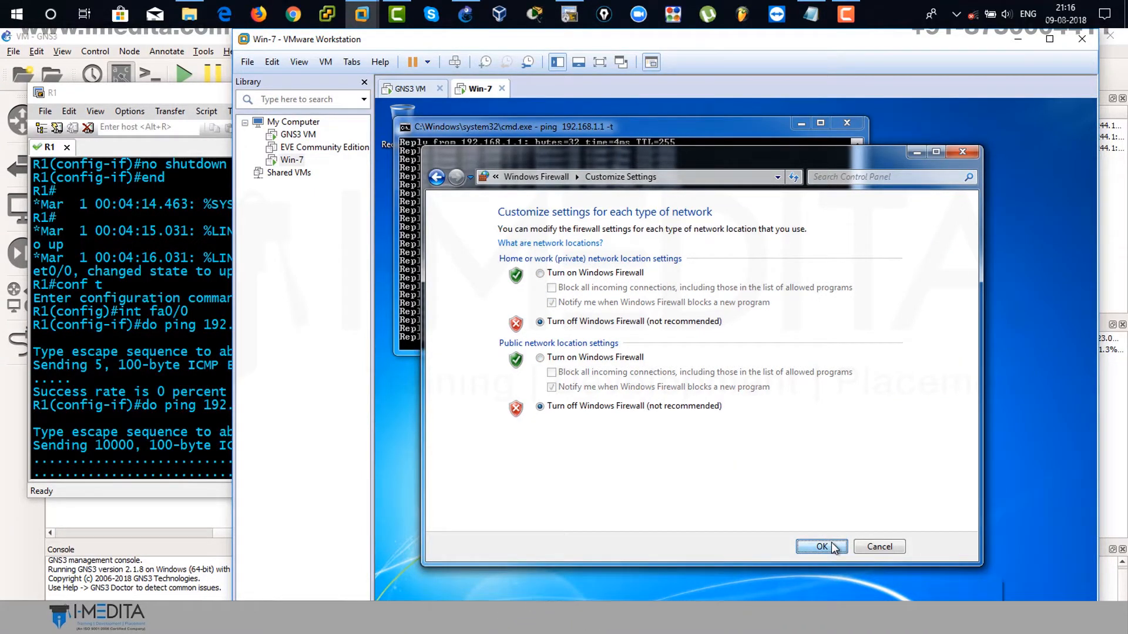
left_click(164, 376)
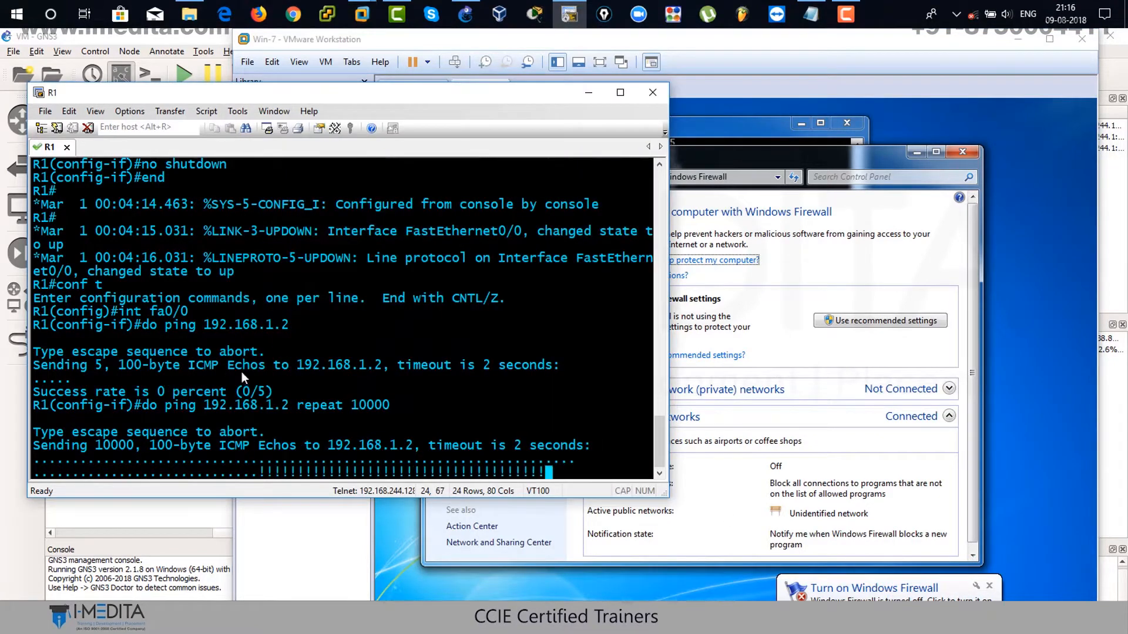
- Turn Windows Firewall back on for both private and public networks in the Windows 7 virtual machine
left_click(753, 169)
left_click(516, 286)
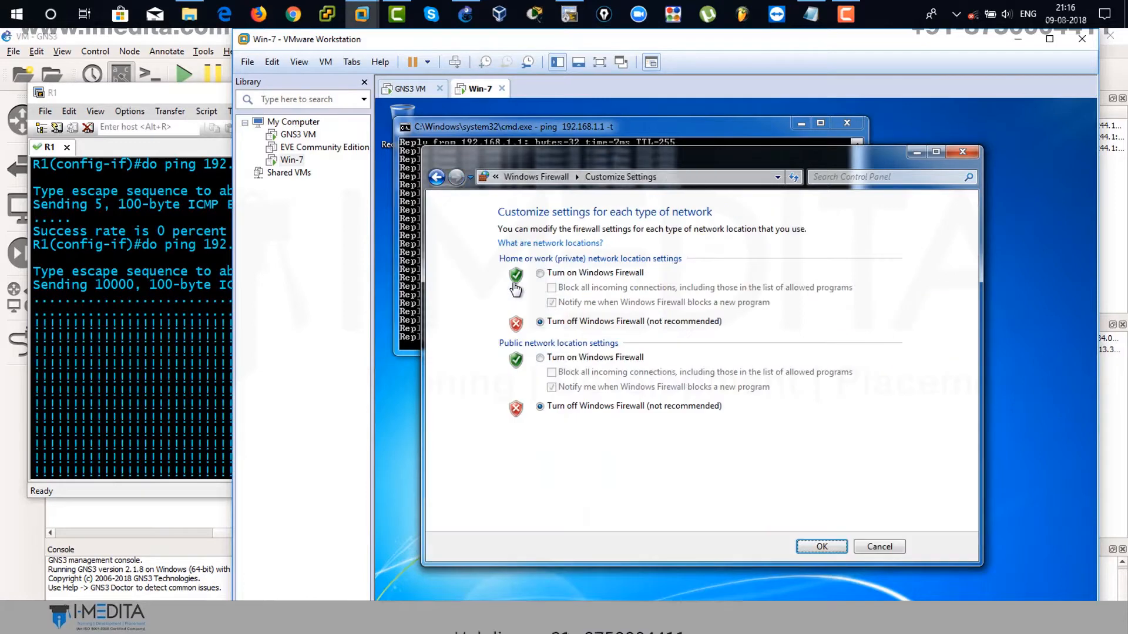
left_click(587, 273)
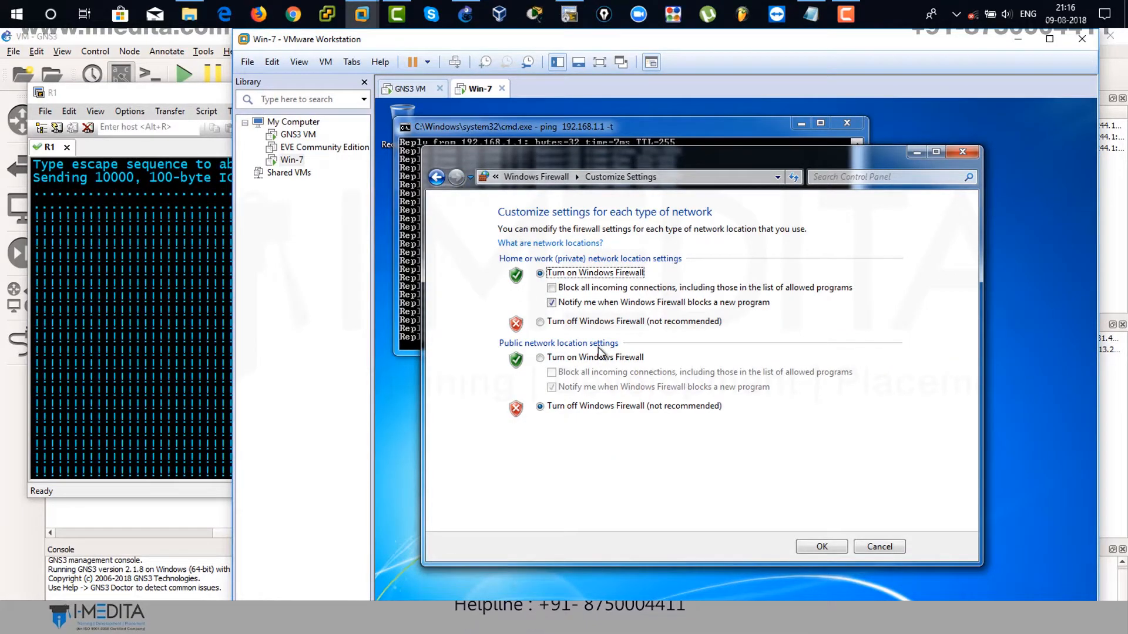
key("Tab")
key("Tab")
key("Tab")
key("Up")
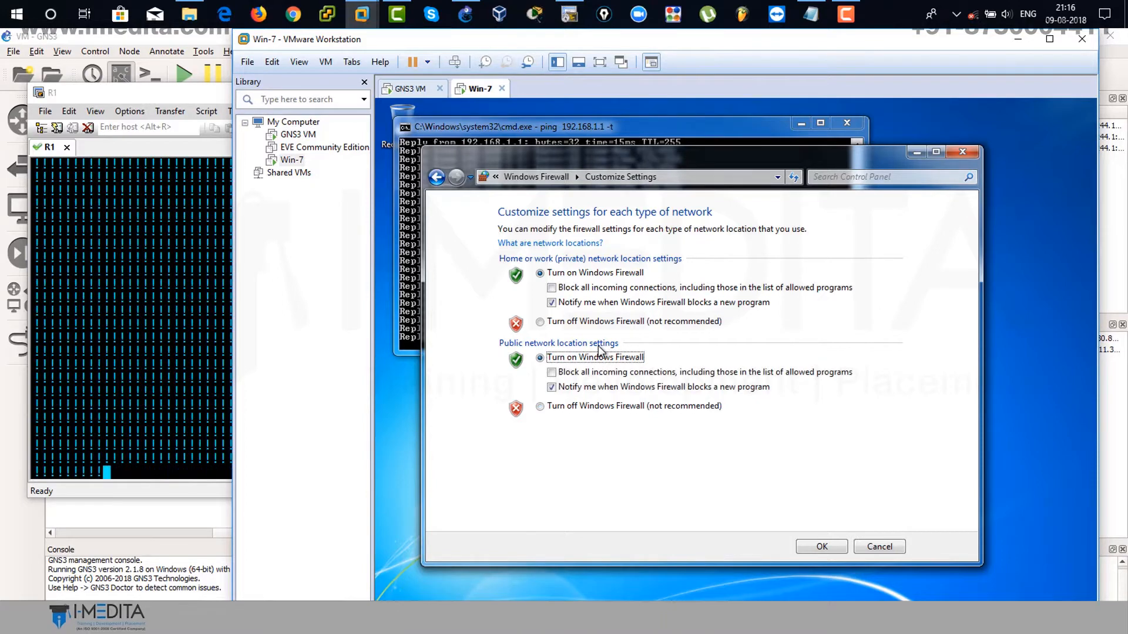
key("Tab")
key("Tab")
key("Tab")
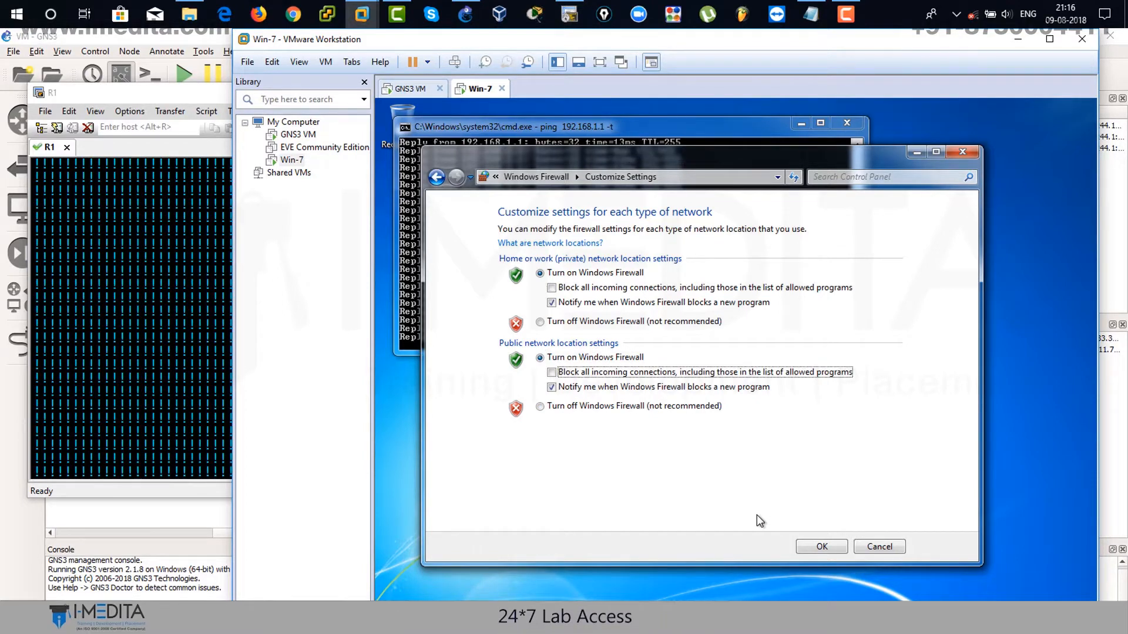
key("Return")
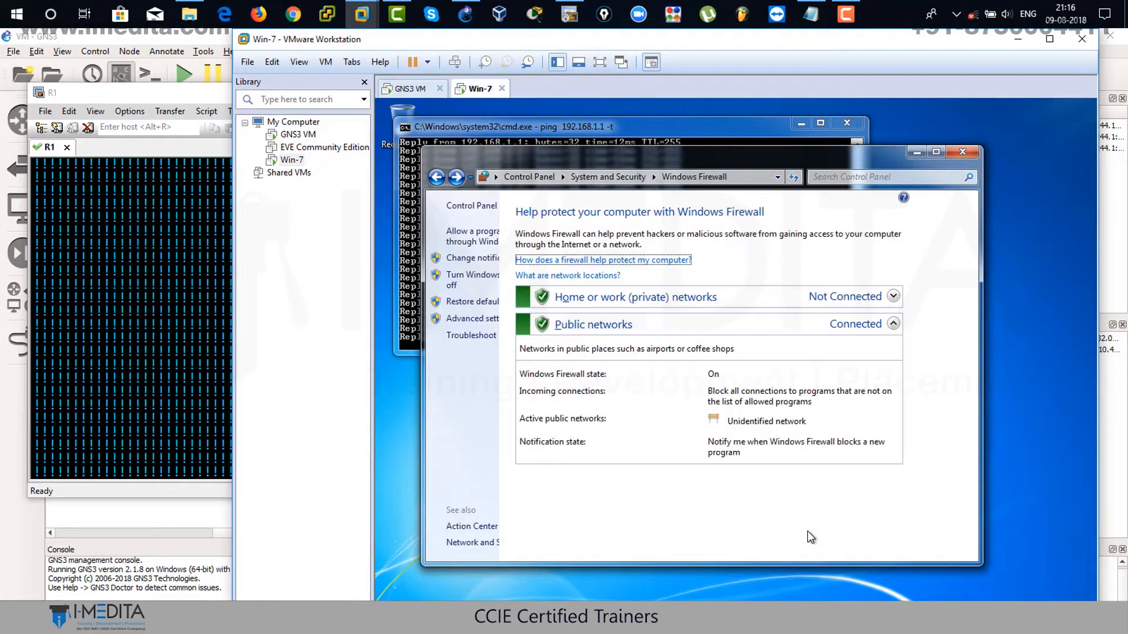
- Check the ping in R1's console, then close the console and the virtual machine's Windows Firewall window
left_click(124, 320)
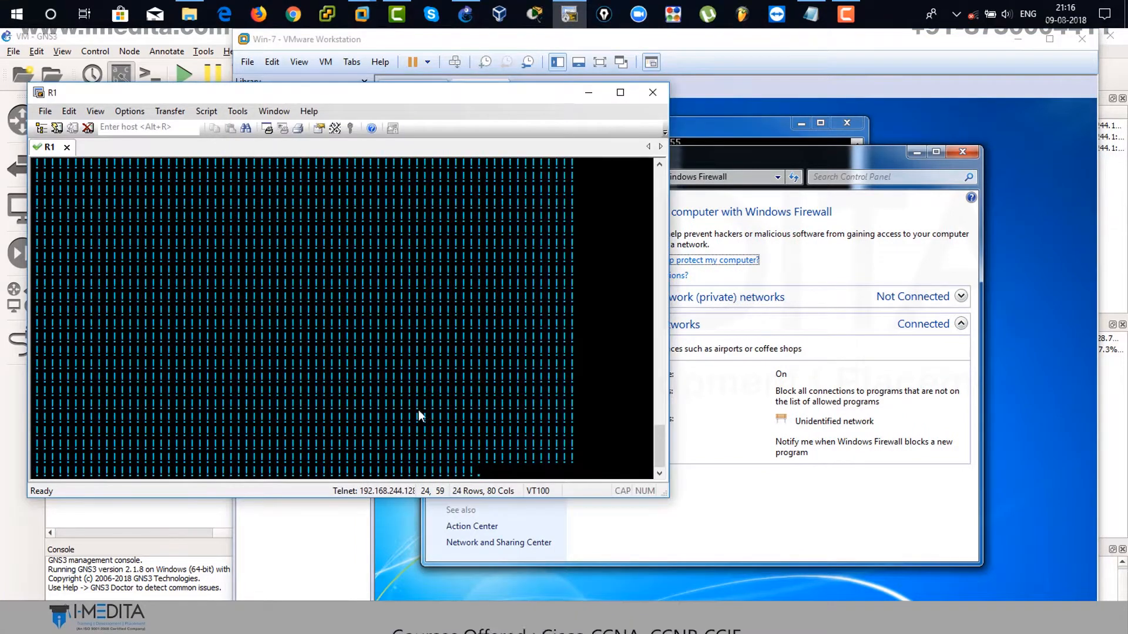
left_click(652, 93)
left_click(351, 329)
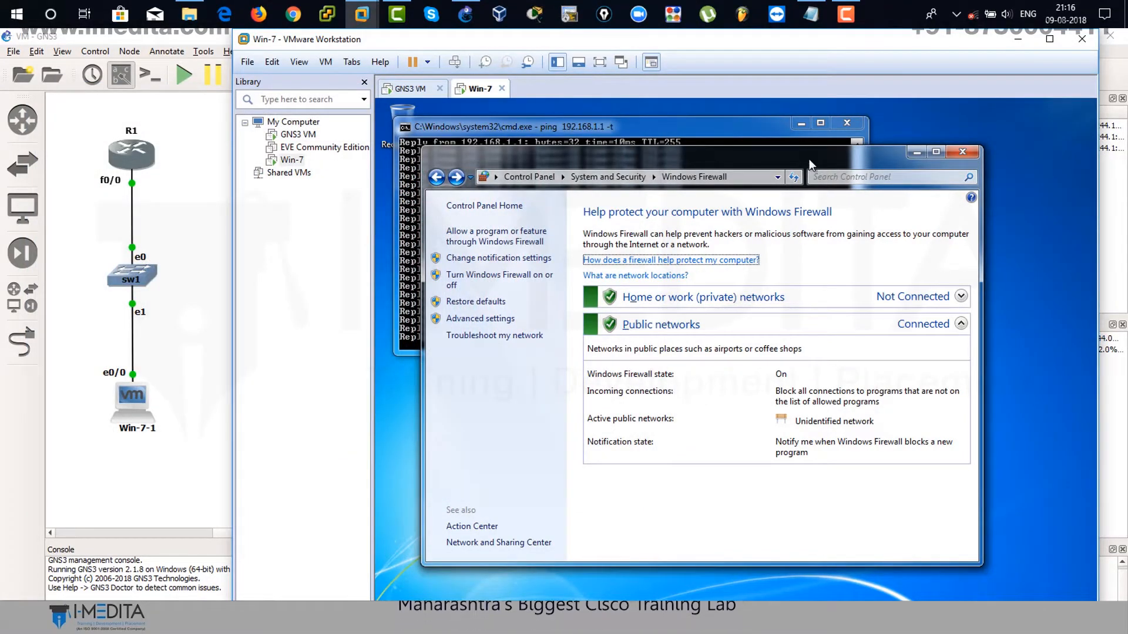
key("alt+F4")
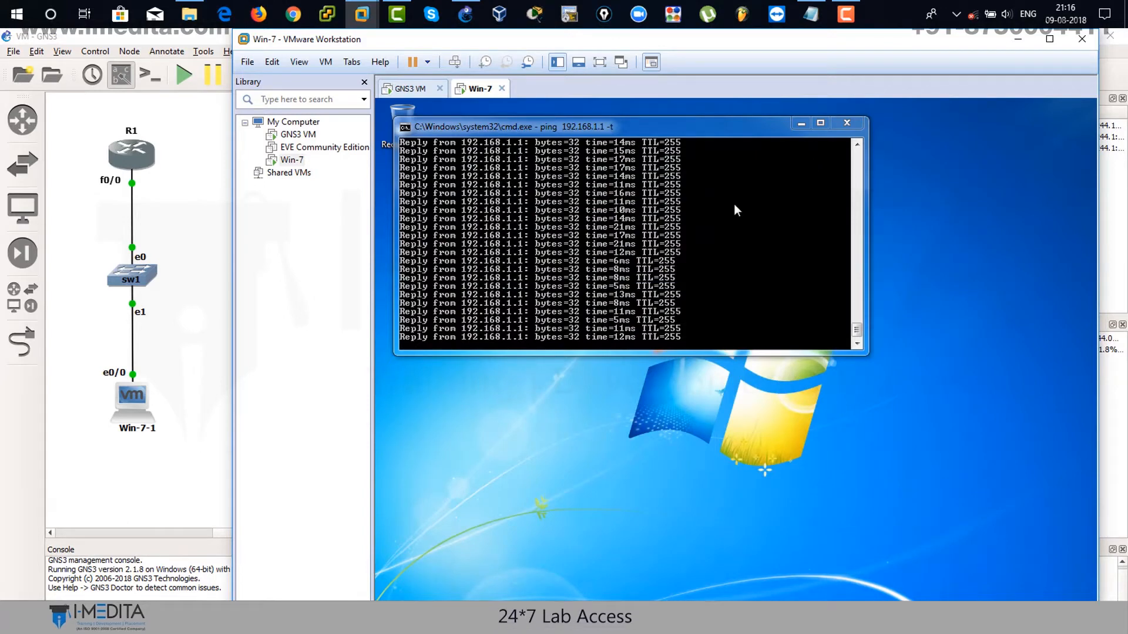